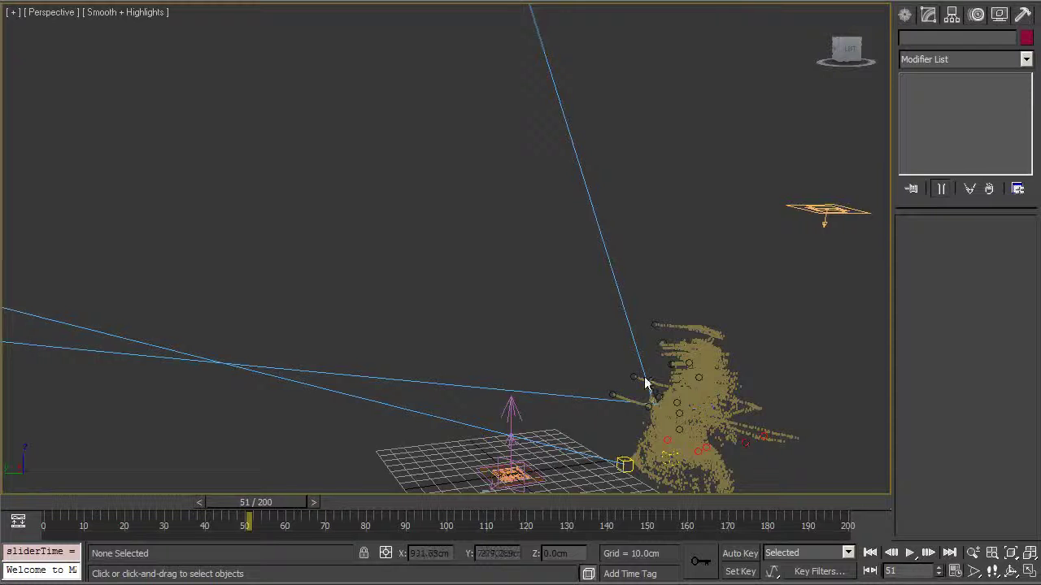
# Select the Force_Vortex space warp above the particle column and move it along the Y axis, away from the ground grid.
pyautogui.keyDown('alt'); pyautogui.moveTo(559, 238); pyautogui.dragTo(556, 360, button='middle'); pyautogui.keyUp('alt')
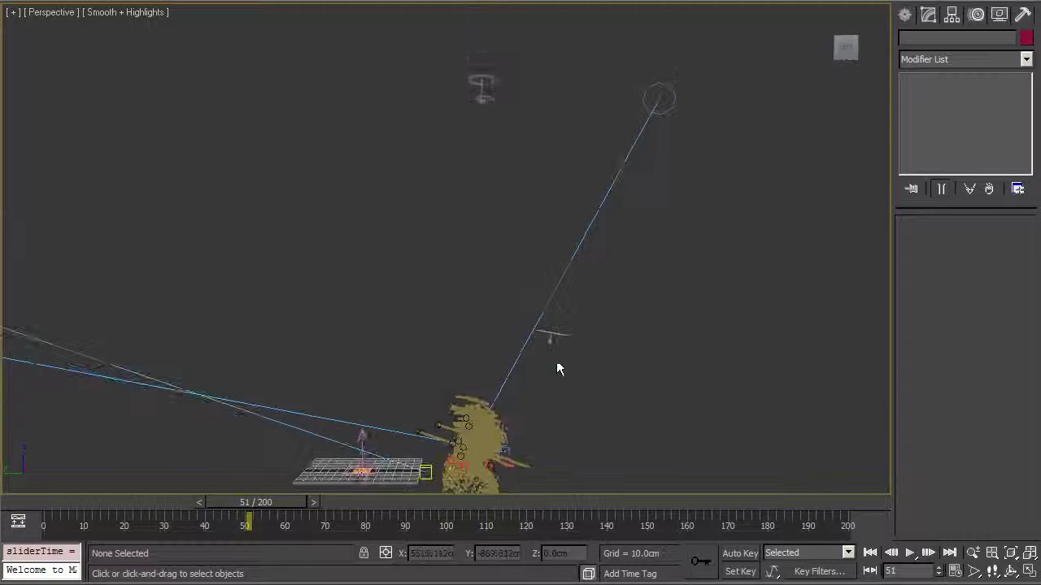
pyautogui.click(472, 82)
pyautogui.press('w')
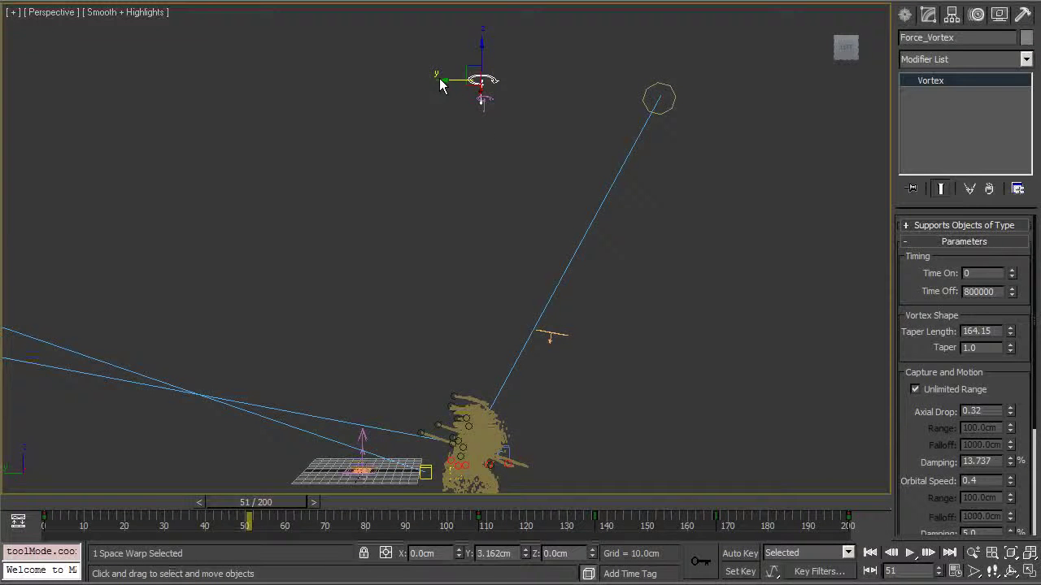
pyautogui.moveTo(410, 88); pyautogui.dragTo(110, 104)
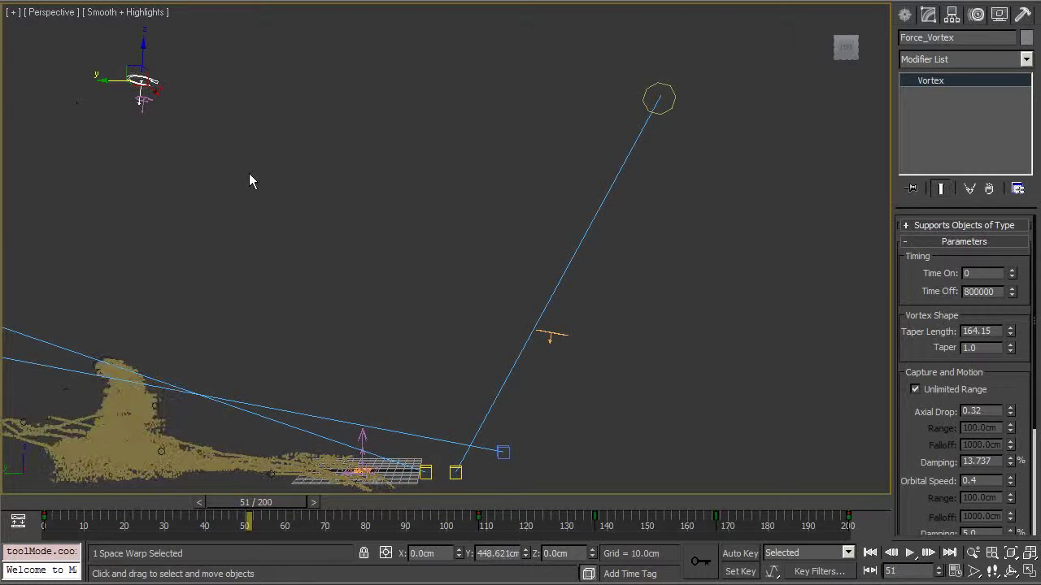
# Rotate the Force_Vortex space warp slightly to tilt the vortex axis.
pyautogui.keyDown('alt'); pyautogui.moveTo(233, 179); pyautogui.dragTo(328, 195, button='middle'); pyautogui.keyUp('alt')
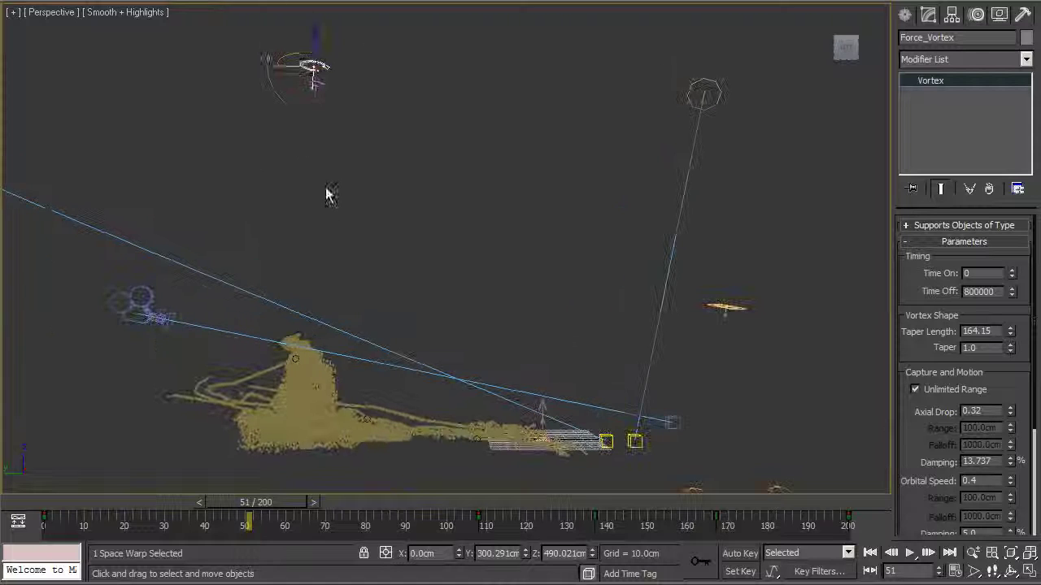
pyautogui.press('e')
pyautogui.moveTo(328, 36); pyautogui.dragTo(364, 49)
pyautogui.keyDown('alt'); pyautogui.moveTo(447, 198); pyautogui.dragTo(786, 297, button='middle'); pyautogui.keyUp('alt')
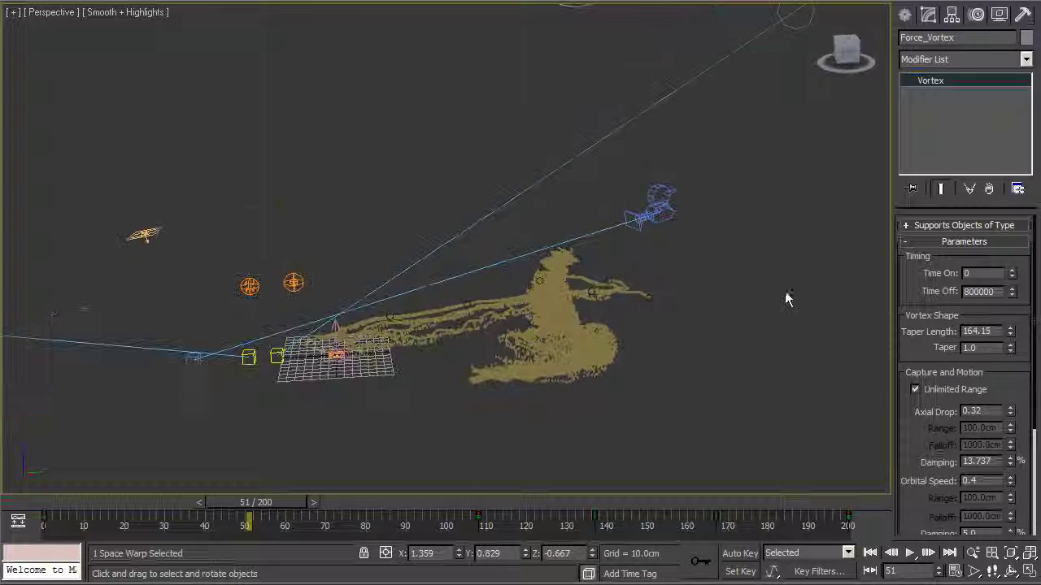
# Scrub the timeline to frame 130, inspect the particle tornado from several sides and clear the selection.
pyautogui.moveTo(277, 506); pyautogui.dragTo(561, 504)
pyautogui.scroll(2, 675, 366)
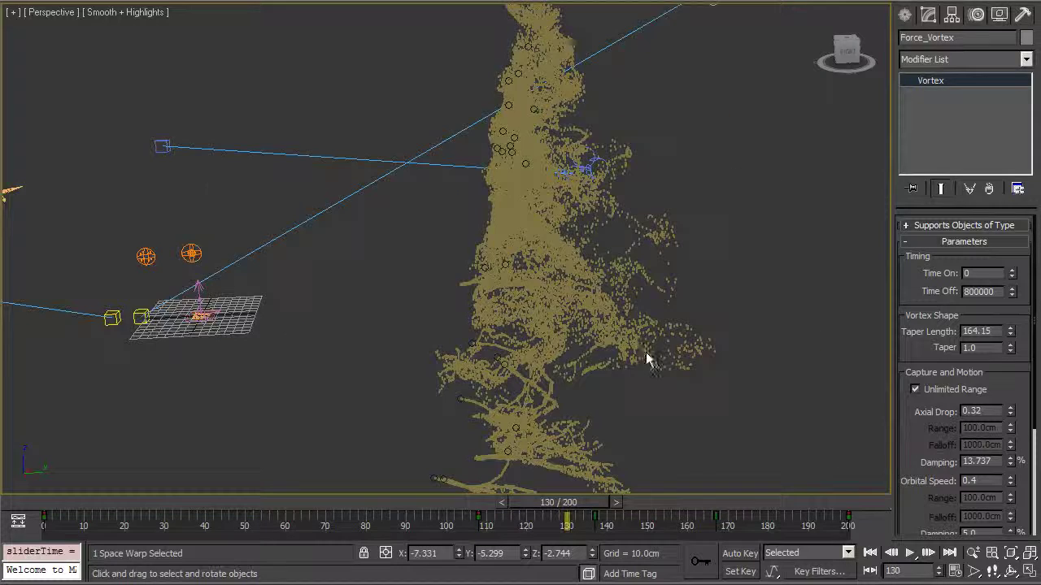
pyautogui.keyDown('alt'); pyautogui.moveTo(633, 368); pyautogui.dragTo(130, 460, button='middle'); pyautogui.keyUp('alt')
pyautogui.press('Home')
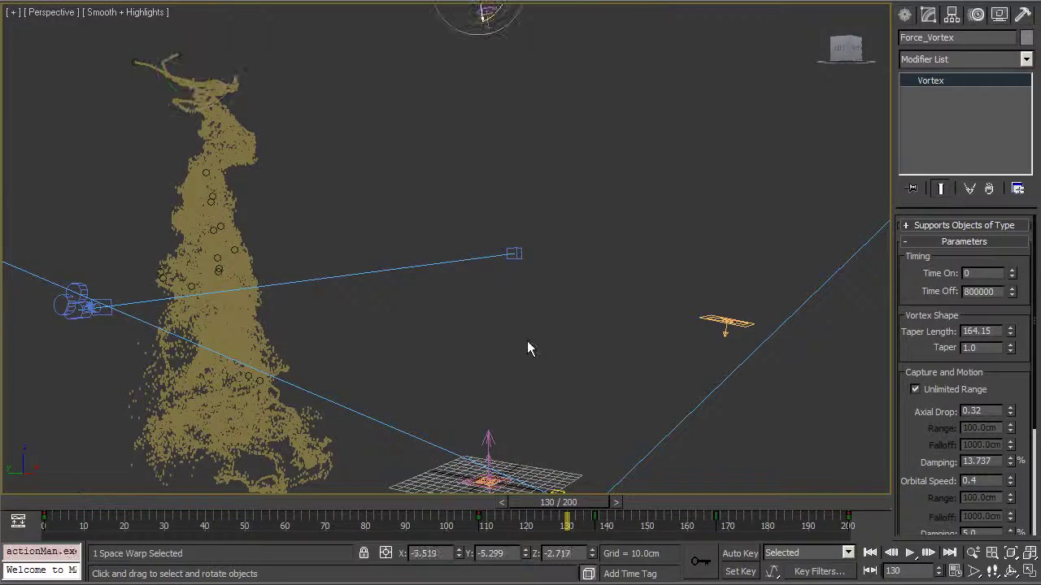
pyautogui.click(552, 326)
pyautogui.moveTo(523, 364); pyautogui.dragTo(465, 335, button='middle')
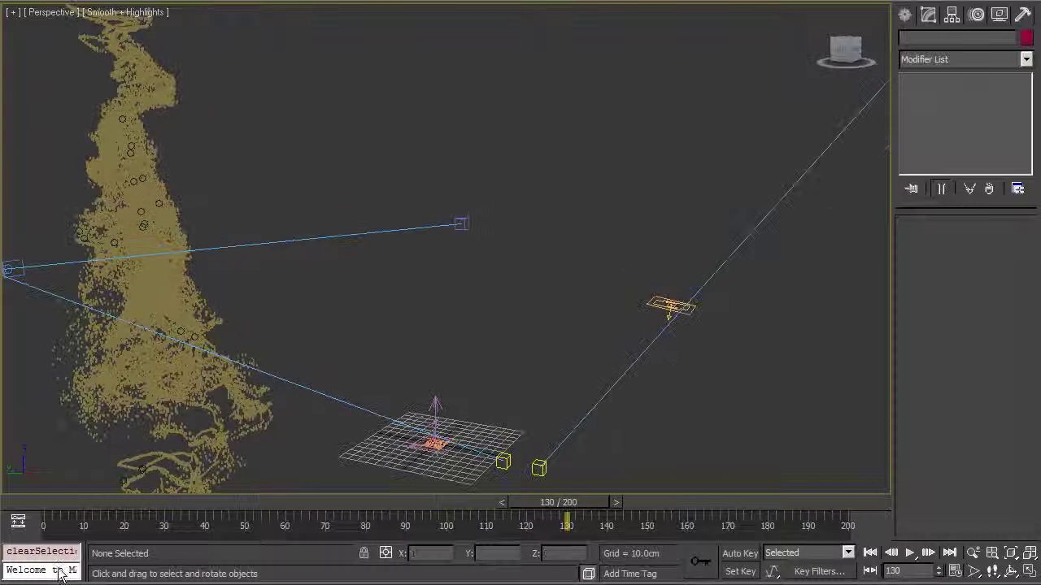
# Scrub the timeline to frame 78, select Force_Vortex and inspect the particle column from another angle.
pyautogui.moveTo(38, 510); pyautogui.dragTo(406, 475)
pyautogui.keyDown('alt'); pyautogui.moveTo(404, 475); pyautogui.dragTo(453, 471, button='middle'); pyautogui.keyUp('alt')
pyautogui.keyDown('alt'); pyautogui.moveTo(299, 178); pyautogui.dragTo(482, 149, button='middle'); pyautogui.keyUp('alt')
pyautogui.click(486, 151)
pyautogui.keyDown('alt'); pyautogui.moveTo(502, 246); pyautogui.dragTo(642, 107, button='middle'); pyautogui.keyUp('alt')
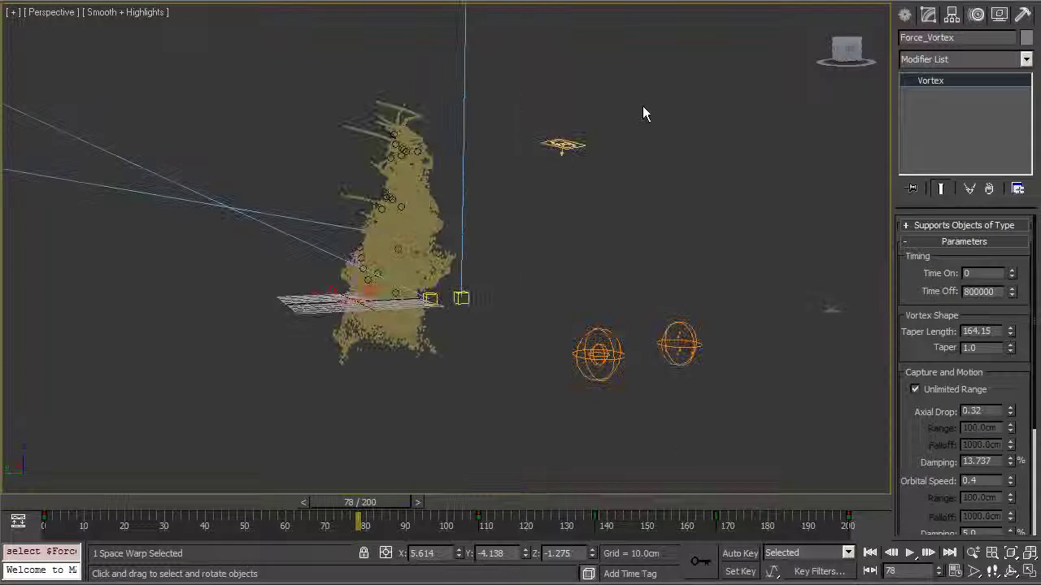
# Select the Pflow_system source and open its Particle View, placing the whole window within the screen.
pyautogui.click(642, 107)
pyautogui.click(567, 151)
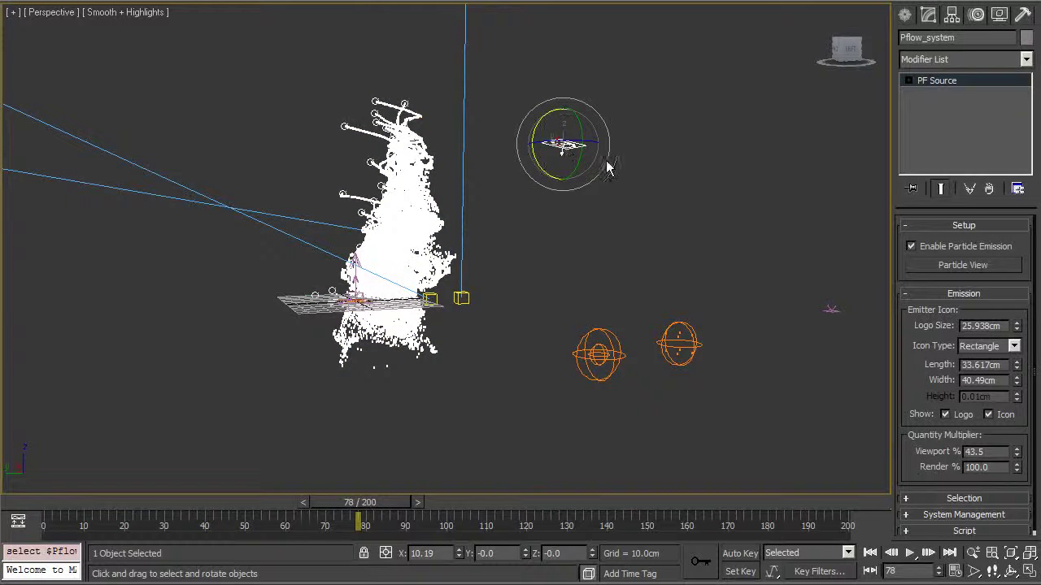
pyautogui.keyDown('alt'); pyautogui.moveTo(601, 162); pyautogui.dragTo(622, 287, button='middle'); pyautogui.keyUp('alt')
pyautogui.click(962, 266)
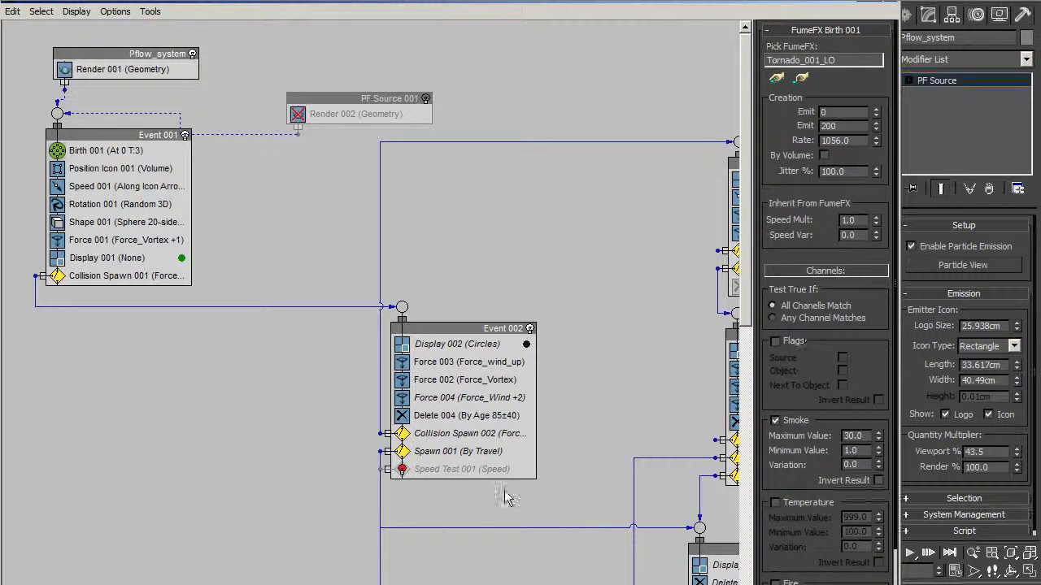
pyautogui.moveTo(0, 0); pyautogui.dragTo(70, 228)
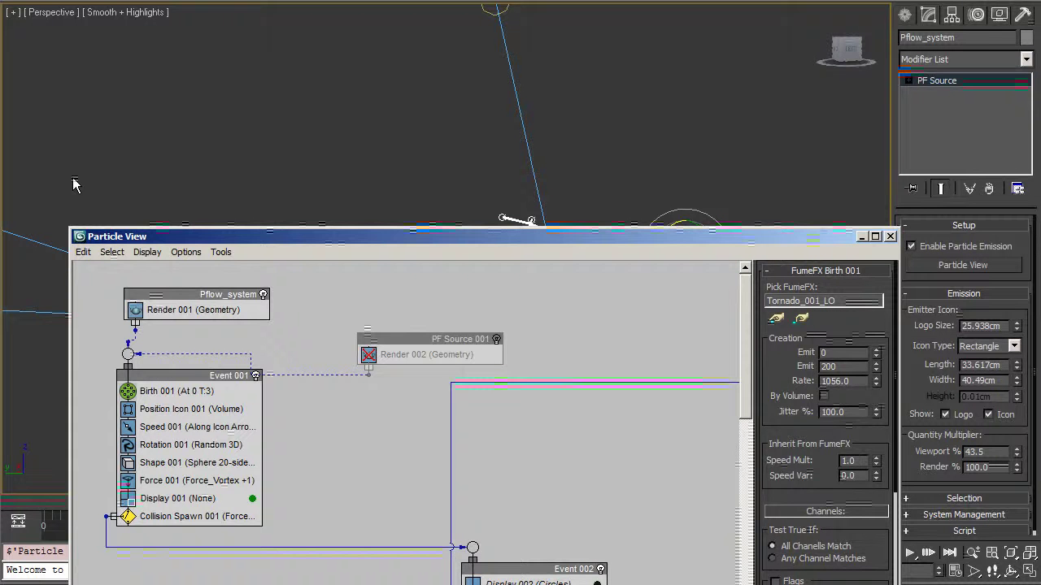
pyautogui.moveTo(239, 242); pyautogui.dragTo(231, 16)
# Examine the events of the particle flow and how their spawn and collision tests are wired together.
pyautogui.moveTo(369, 257); pyautogui.dragTo(592, 344, button='middle')
pyautogui.moveTo(465, 328); pyautogui.dragTo(214, 61, button='middle')
pyautogui.moveTo(498, 172); pyautogui.dragTo(565, 321, button='middle')
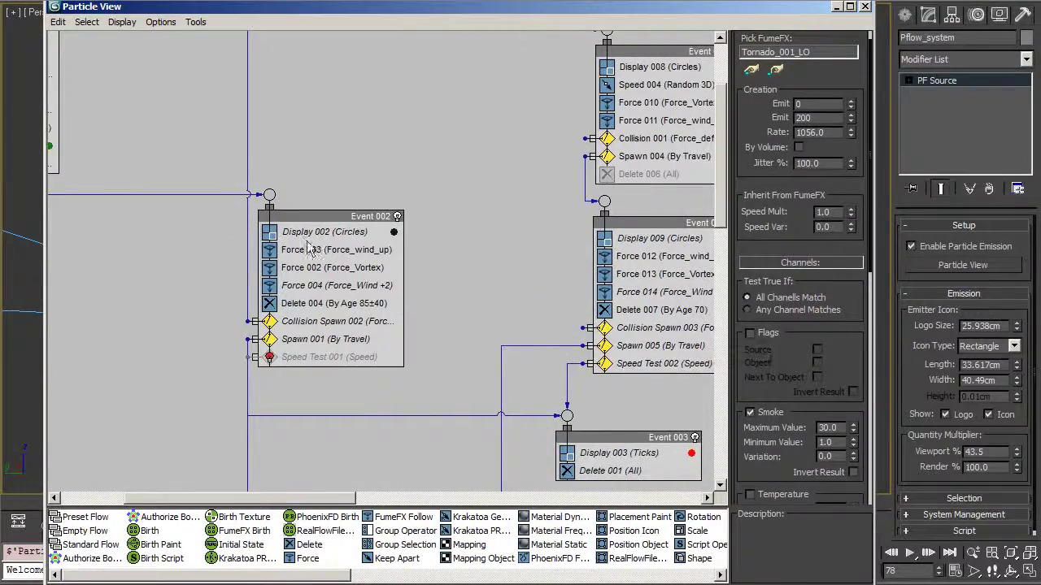
pyautogui.moveTo(431, 380); pyautogui.dragTo(439, 199, button='middle')
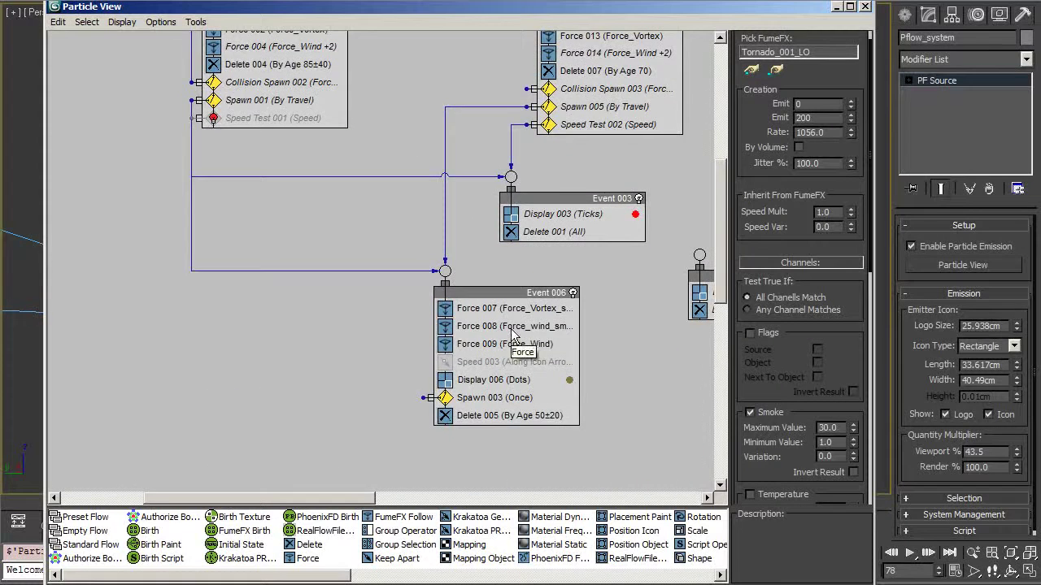
pyautogui.moveTo(382, 91); pyautogui.dragTo(617, 387, button='middle')
pyautogui.moveTo(320, 230); pyautogui.dragTo(304, 325, button='middle')
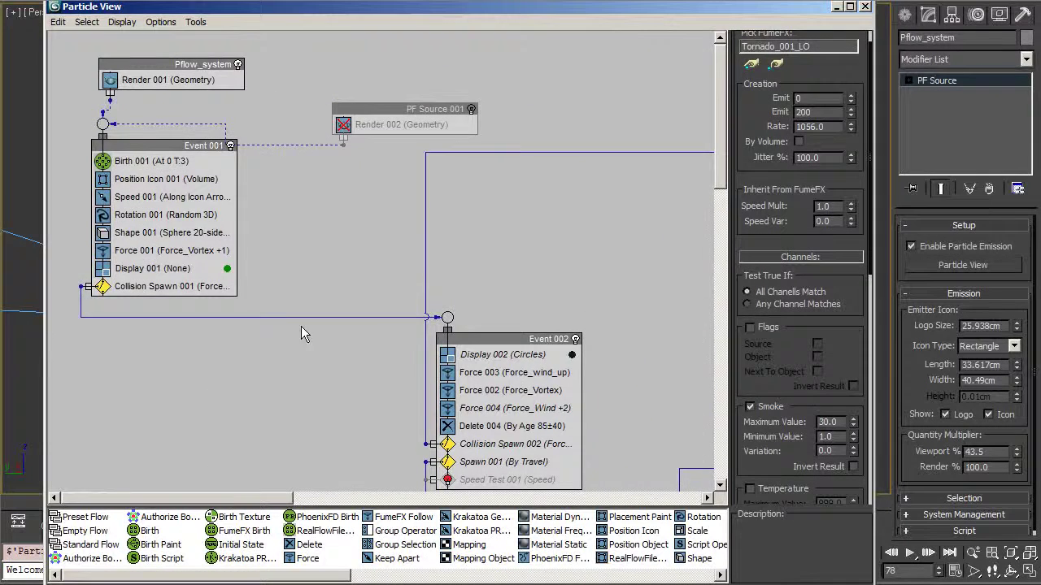
pyautogui.moveTo(571, 289); pyautogui.dragTo(656, 315, button='middle')
pyautogui.moveTo(346, 268); pyautogui.dragTo(345, 295, button='middle')
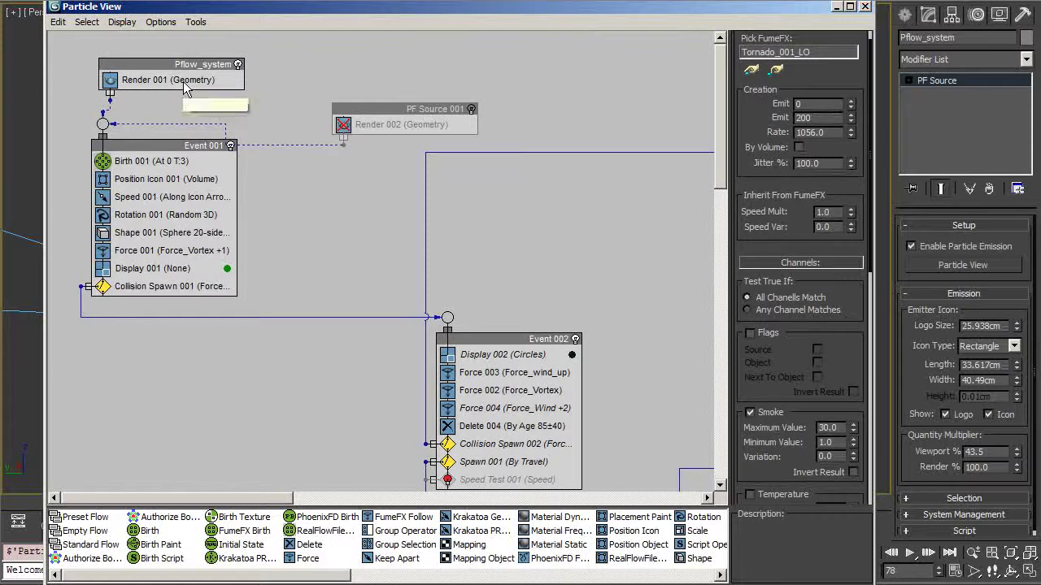
# Move the Particle View window aside so the viewport and the event diagram can be used together.
pyautogui.moveTo(252, 14); pyautogui.dragTo(427, 13)
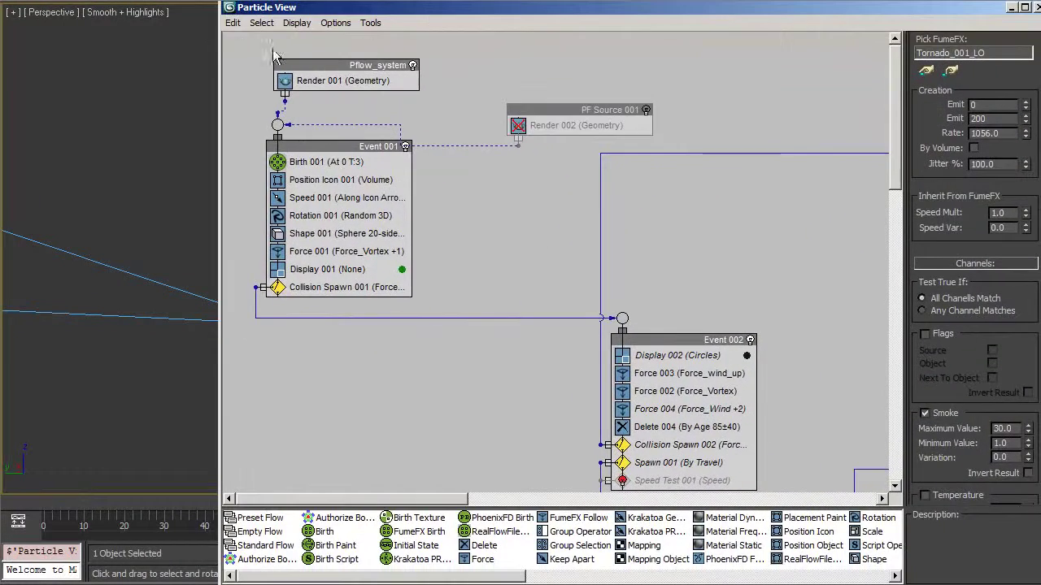
pyautogui.moveTo(220, 51); pyautogui.dragTo(659, 45)
pyautogui.moveTo(953, 8); pyautogui.dragTo(943, 4)
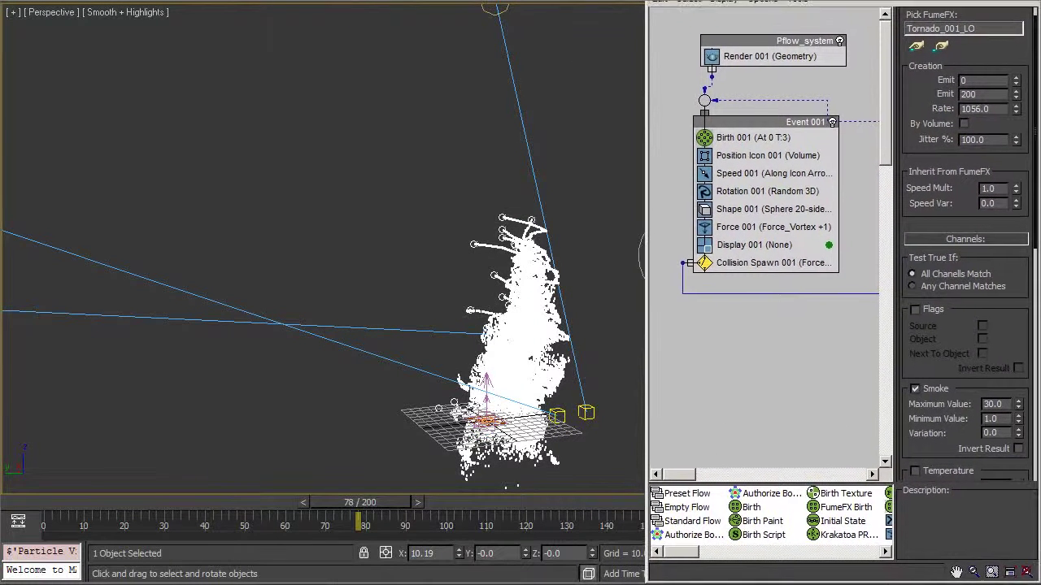
# Clear the scene selection and set the timeline to frame 11.
pyautogui.keyDown('alt'); pyautogui.moveTo(622, 341); pyautogui.dragTo(407, 301, button='middle'); pyautogui.keyUp('alt')
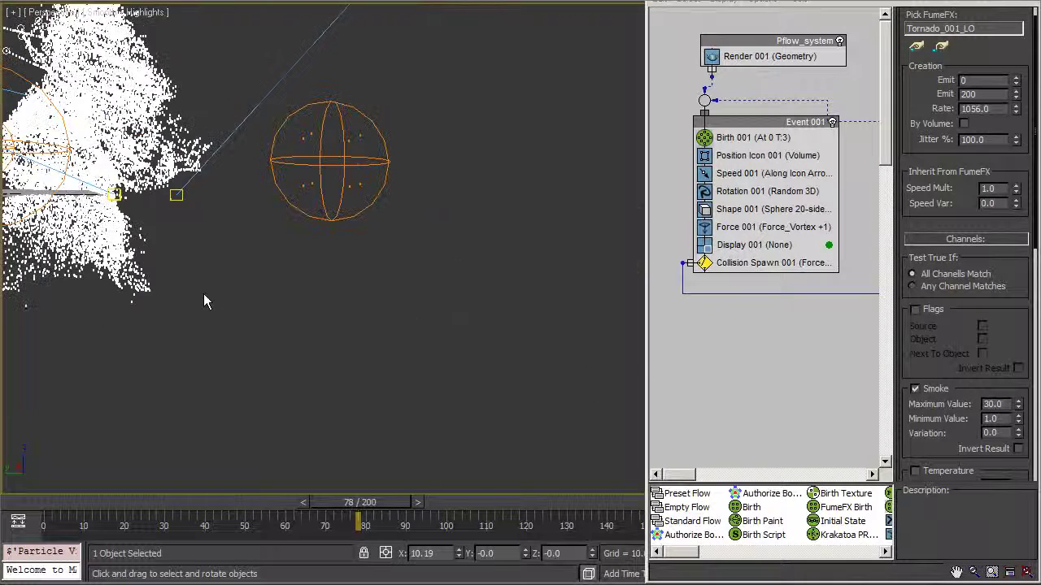
pyautogui.keyDown('alt'); pyautogui.moveTo(204, 293); pyautogui.dragTo(388, 375, button='middle'); pyautogui.keyUp('alt')
pyautogui.click(36, 492)
pyautogui.moveTo(35, 505); pyautogui.dragTo(76, 508)
# Turn off Event 002, Event 008 and Event 009 in the particle flow.
pyautogui.moveTo(734, 339); pyautogui.dragTo(726, 342, button='middle')
pyautogui.moveTo(848, 290); pyautogui.dragTo(775, 290, button='middle')
pyautogui.moveTo(877, 300); pyautogui.dragTo(546, 268, button='middle')
pyautogui.moveTo(765, 213); pyautogui.dragTo(704, 258, button='middle')
pyautogui.click(735, 279)
pyautogui.moveTo(837, 213); pyautogui.dragTo(771, 241, button='middle')
pyautogui.moveTo(869, 201); pyautogui.dragTo(812, 200, button='middle')
pyautogui.moveTo(776, 114); pyautogui.dragTo(767, 122, button='middle')
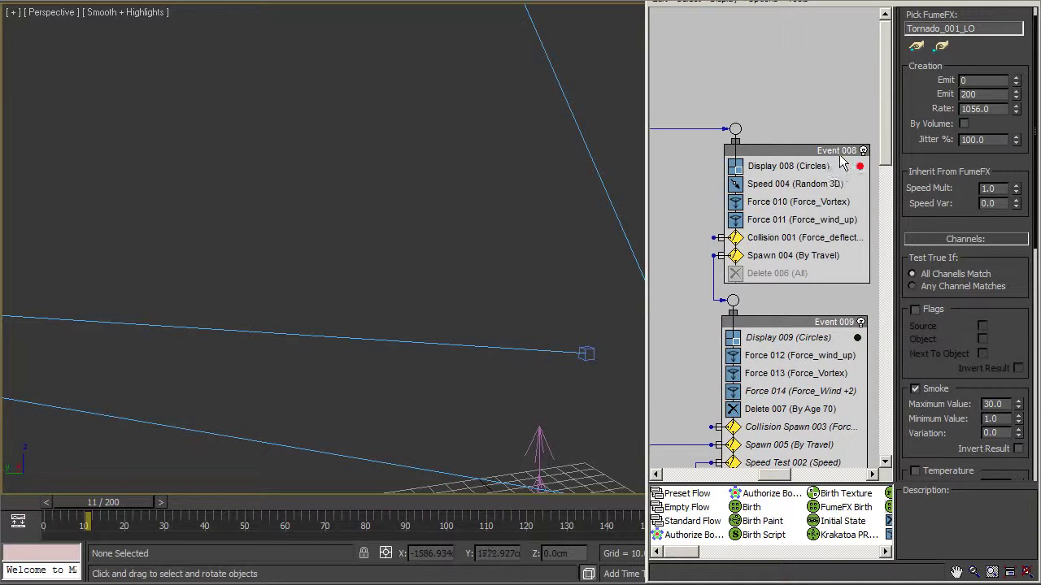
pyautogui.click(863, 151)
pyautogui.moveTo(884, 299); pyautogui.dragTo(826, 193, button='middle')
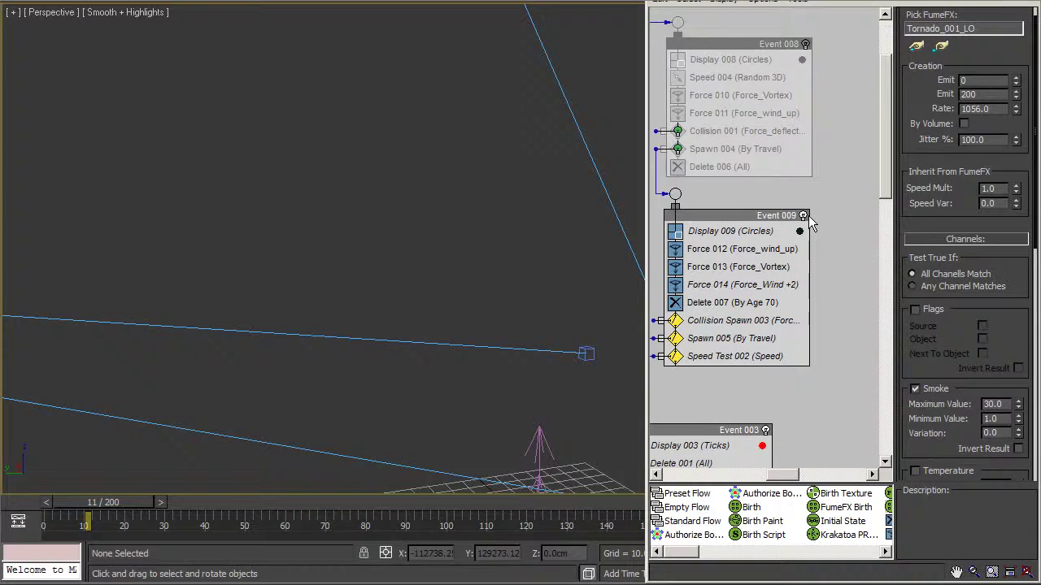
pyautogui.click(805, 217)
# Turn off Event 003 and Event 006, and return to Event 001 in the flow diagram.
pyautogui.moveTo(781, 457); pyautogui.dragTo(862, 167, button='middle')
pyautogui.click(846, 139)
pyautogui.click(780, 235)
pyautogui.moveTo(750, 79); pyautogui.dragTo(837, 286, button='middle')
pyautogui.moveTo(685, 134); pyautogui.dragTo(879, 305, button='middle')
pyautogui.rightClick(878, 304)
pyautogui.click(680, 220)
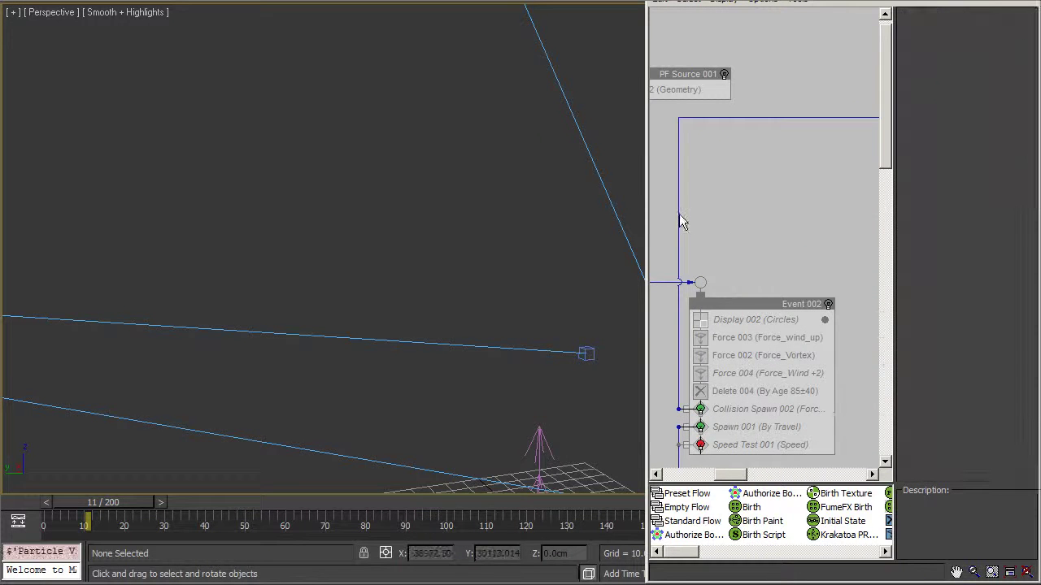
pyautogui.moveTo(680, 220); pyautogui.dragTo(892, 261, button='middle')
pyautogui.moveTo(704, 146); pyautogui.dragTo(839, 147, button='middle')
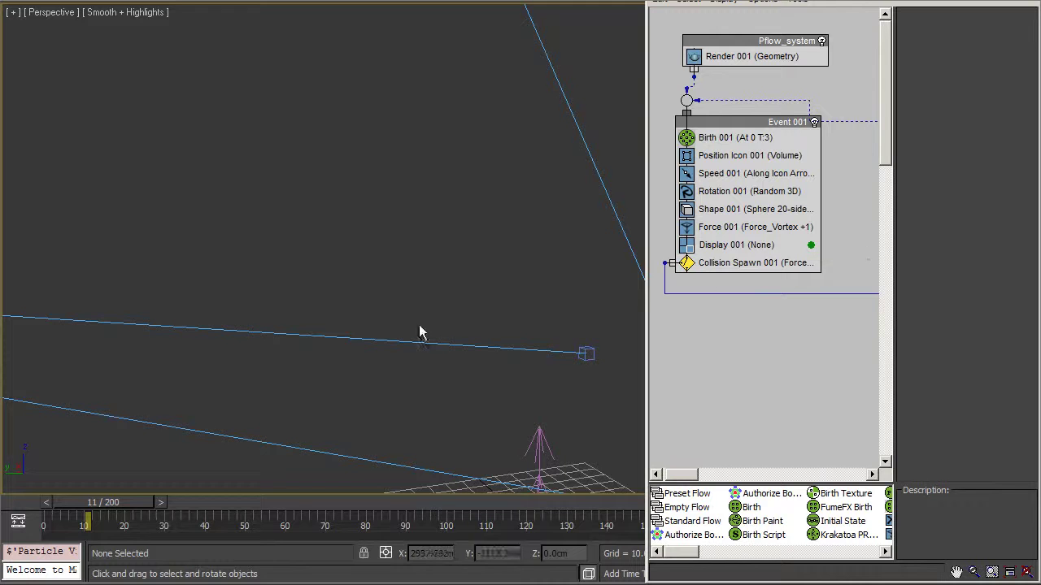
# Return to frame 0 and set the Display 001 operator's type in Event 001 to Dots.
pyautogui.keyDown('alt'); pyautogui.moveTo(233, 487); pyautogui.dragTo(276, 391, button='middle'); pyautogui.keyUp('alt')
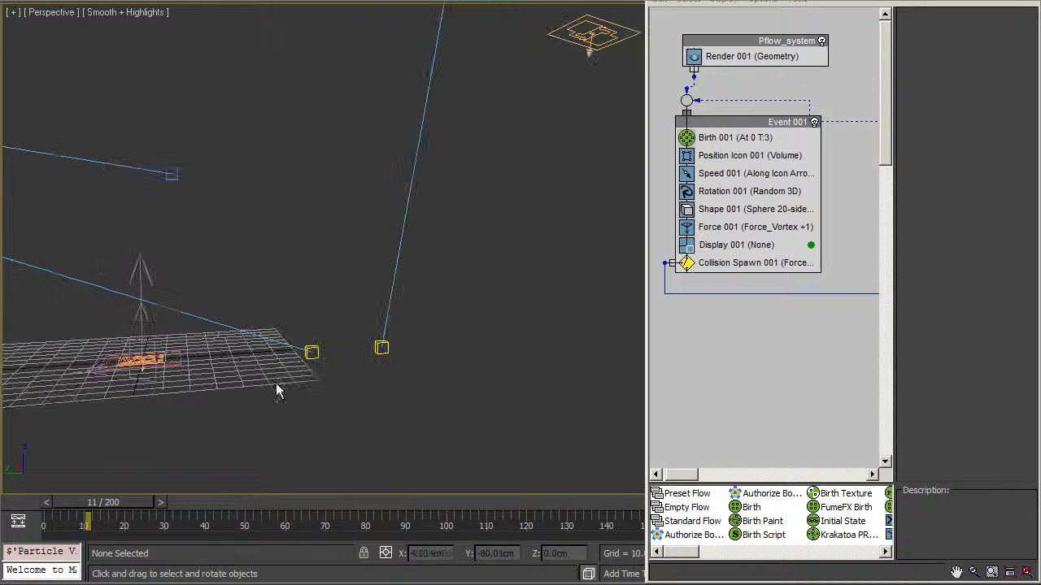
pyautogui.moveTo(64, 498)
pyautogui.mouseDown()
pyautogui.moveTo(32, 500)
pyautogui.moveTo(256, 502)
pyautogui.moveTo(67, 500)
pyautogui.moveTo(206, 494)
pyautogui.moveTo(188, 512)
pyautogui.moveTo(57, 505)
pyautogui.mouseUp()
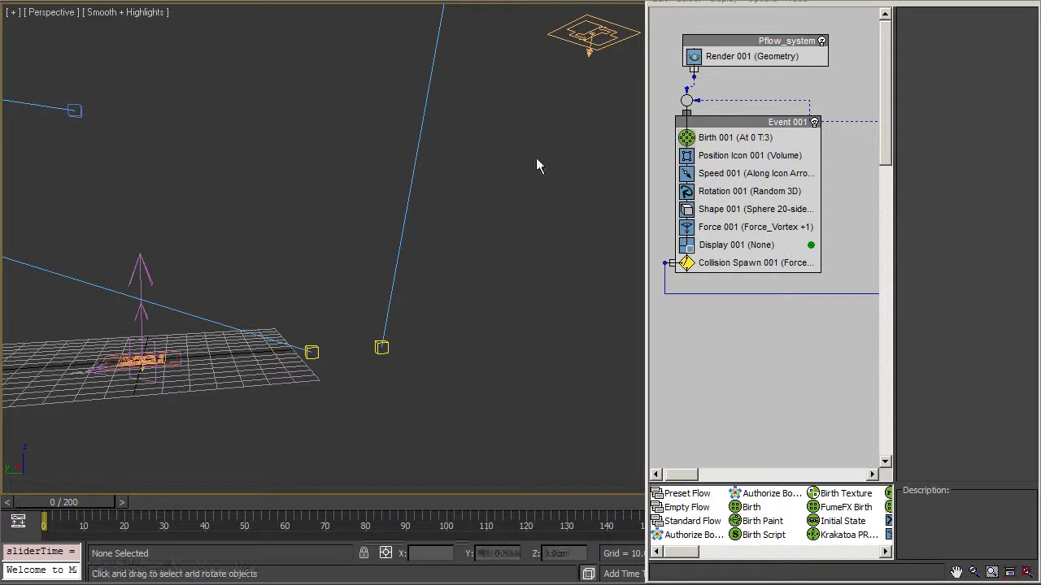
pyautogui.click(733, 247)
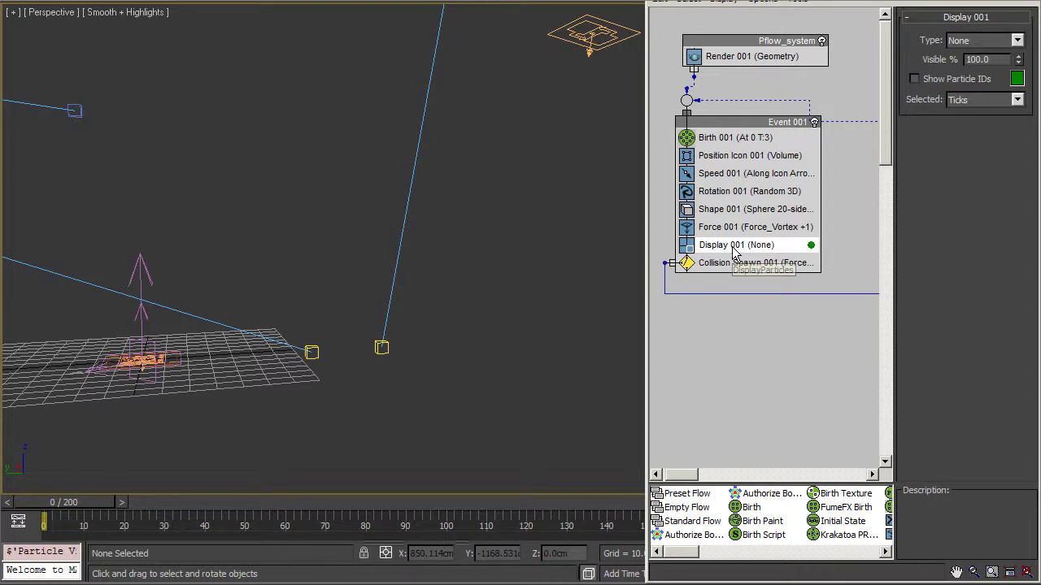
pyautogui.click(985, 40)
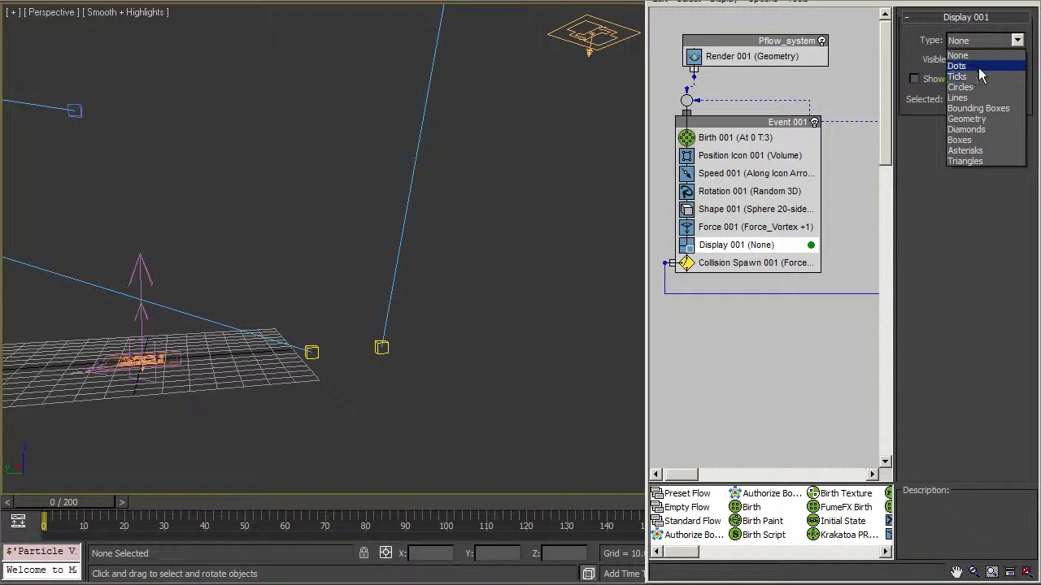
pyautogui.click(959, 65)
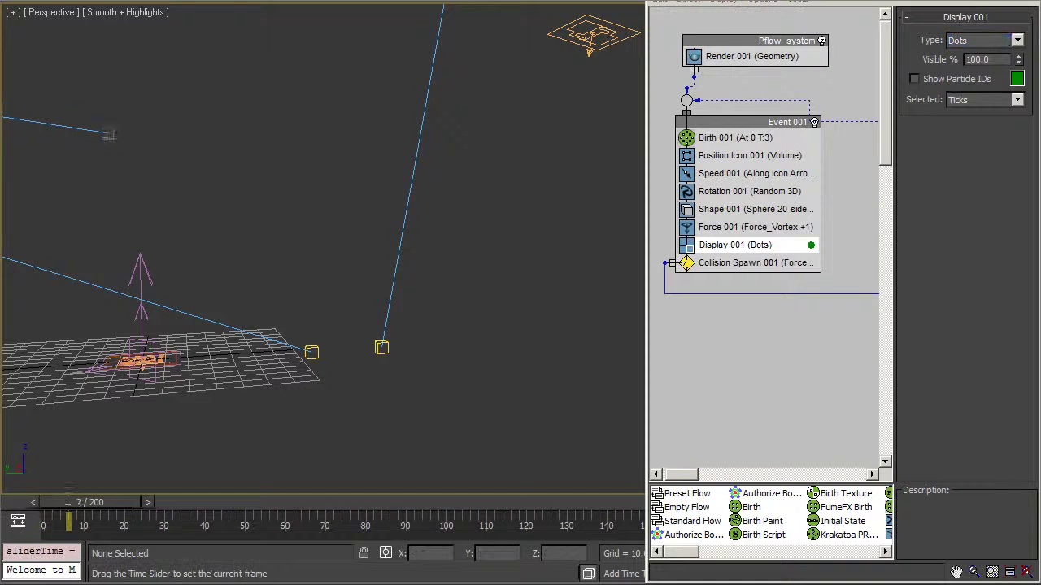
# Enable Show Particle IDs for Display 001 and scrub through the first frames to frame 13.
pyautogui.moveTo(105, 503); pyautogui.dragTo(87, 502)
pyautogui.keyDown('alt'); pyautogui.moveTo(396, 351); pyautogui.dragTo(366, 329, button='middle'); pyautogui.keyUp('alt')
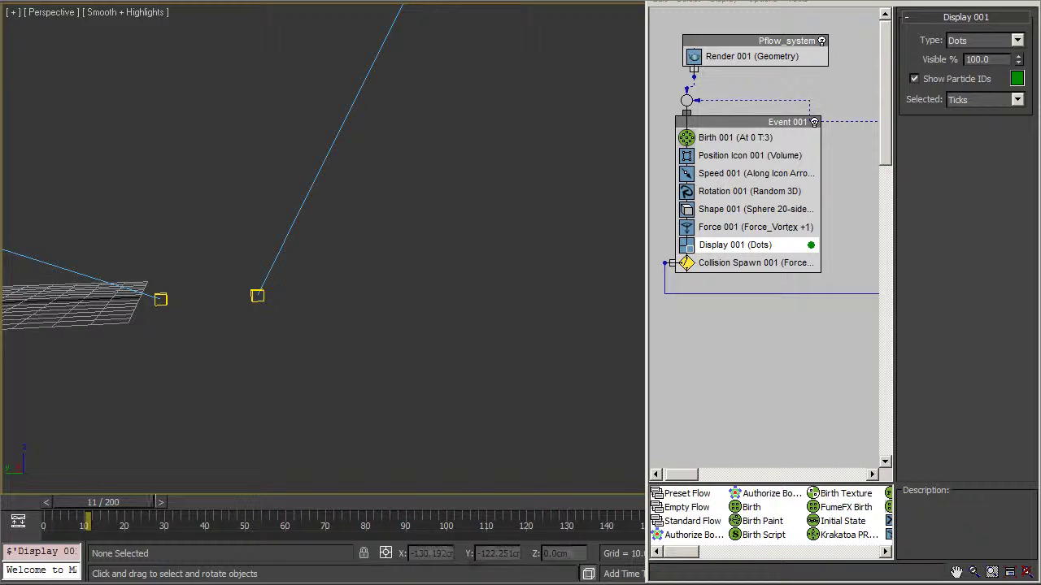
pyautogui.moveTo(86, 502); pyautogui.dragTo(33, 502)
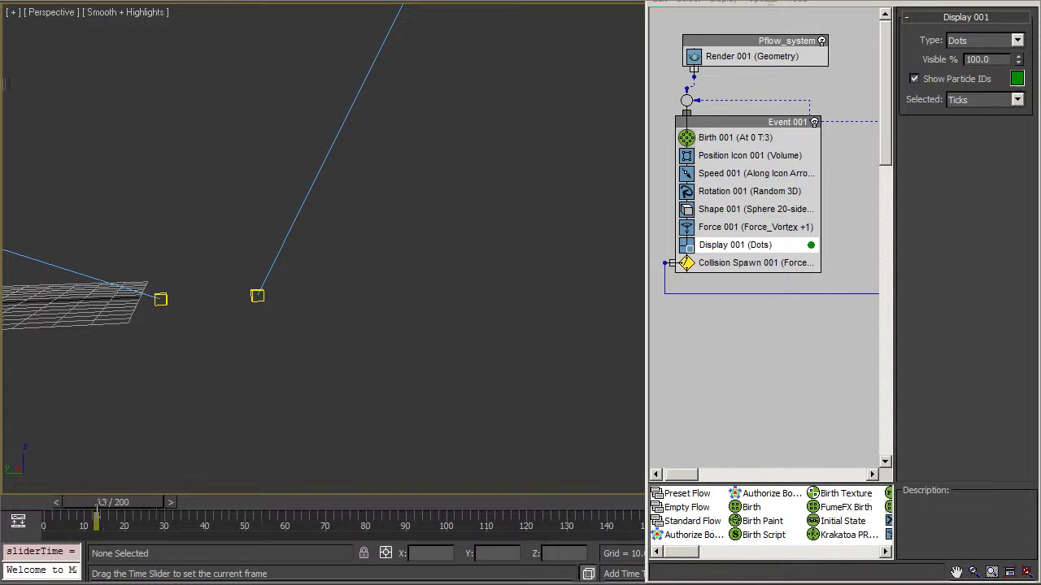
# Unhide all scene objects and frame the skeleton and terrain in the viewport.
pyautogui.rightClick(380, 173)
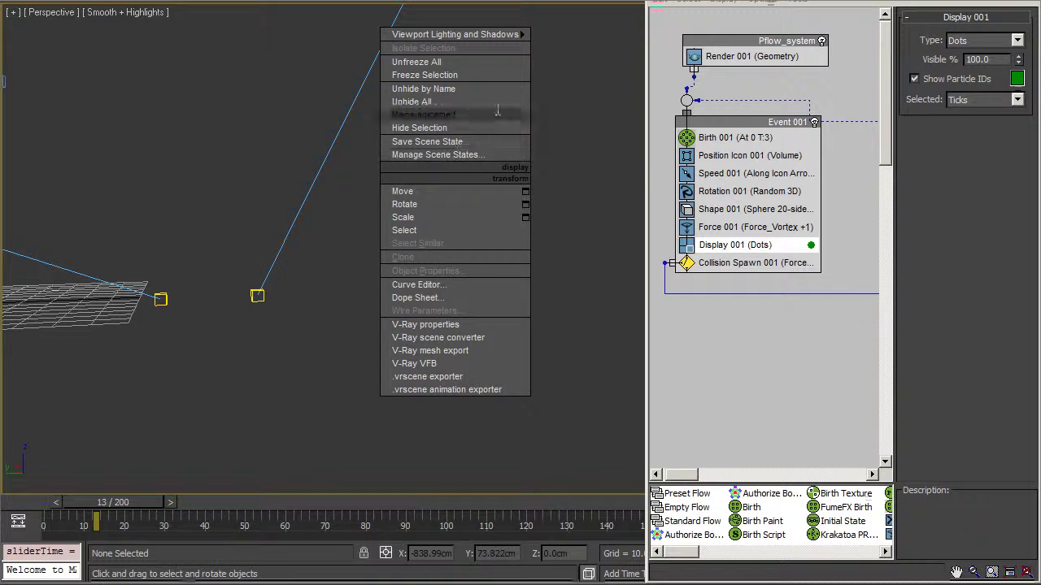
pyautogui.click(452, 102)
pyautogui.moveTo(406, 223); pyautogui.dragTo(414, 260, button='middle')
pyautogui.scroll(-3, 425, 248)
# Select the two tornado objects near the particle source icon, including Tornado_001, and hide them.
pyautogui.moveTo(469, 130); pyautogui.dragTo(544, 189)
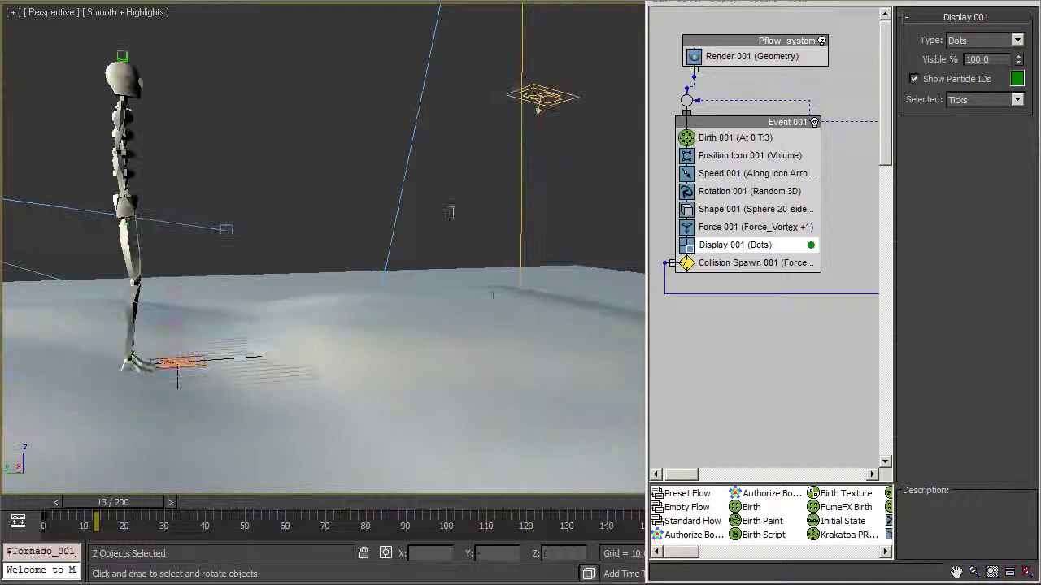
pyautogui.rightClick(511, 110)
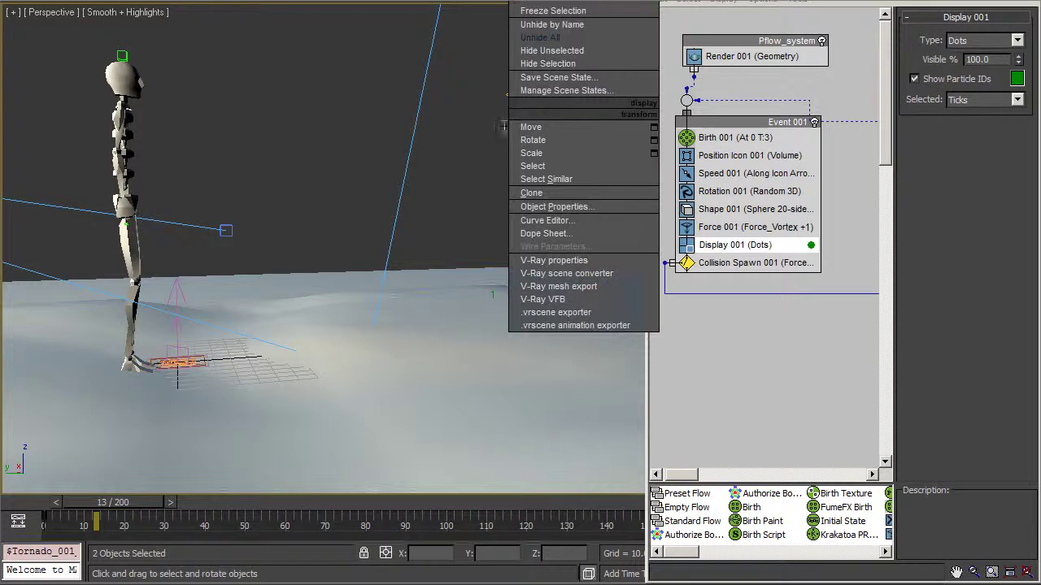
pyautogui.click(622, 63)
pyautogui.moveTo(488, 218)
pyautogui.keyDown('alt'); pyautogui.mouseDown(button='middle')
pyautogui.moveTo(480, 154)
pyautogui.moveTo(484, 216)
pyautogui.mouseUp(button='middle'); pyautogui.keyUp('alt')
# Set the timeline to frame 11 and turn Event 002 back on in the particle flow.
pyautogui.moveTo(96, 502); pyautogui.dragTo(118, 499)
pyautogui.moveTo(816, 374); pyautogui.dragTo(656, 362, button='middle')
pyautogui.moveTo(767, 385); pyautogui.dragTo(655, 394, button='middle')
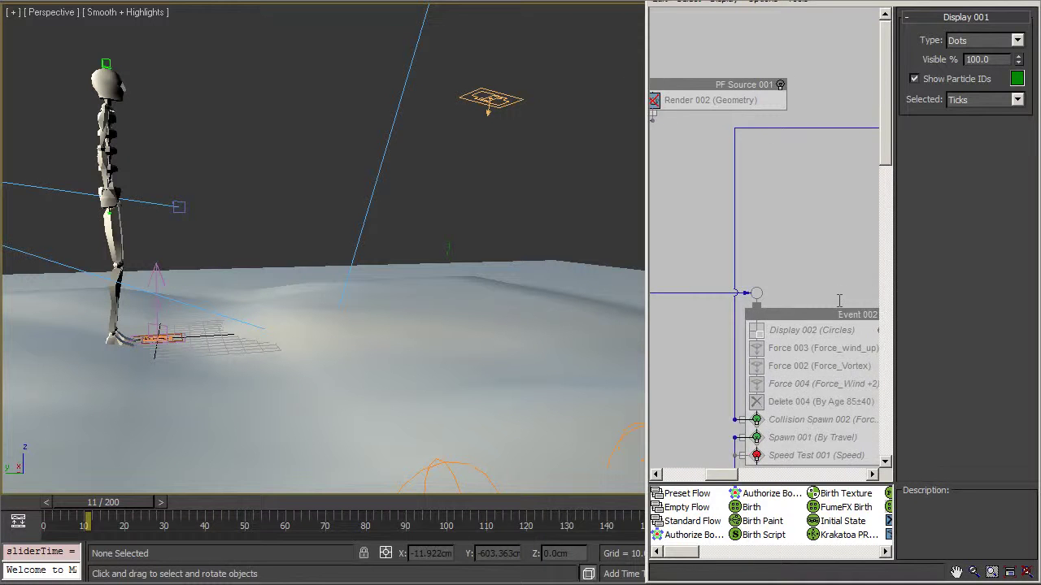
pyautogui.moveTo(840, 301); pyautogui.dragTo(720, 264, button='middle')
pyautogui.click(761, 270)
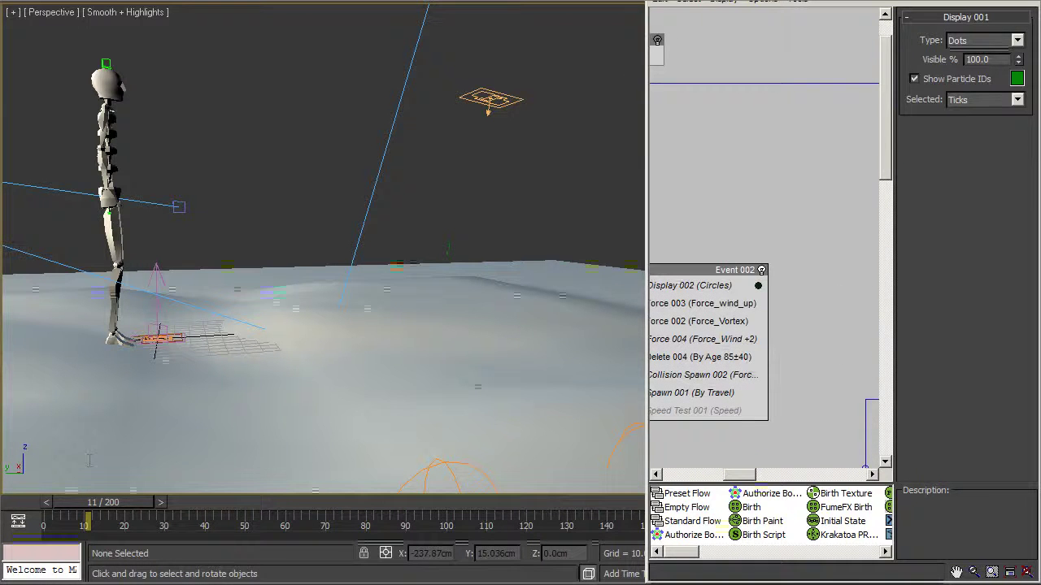
# Scrub the timeline to frame 82 and back to frame 60 to examine how the Event 002 particles travel.
pyautogui.moveTo(82, 505); pyautogui.dragTo(49, 490)
pyautogui.moveTo(708, 145); pyautogui.dragTo(879, 93, button='middle')
pyautogui.moveTo(734, 348); pyautogui.dragTo(657, 358, button='middle')
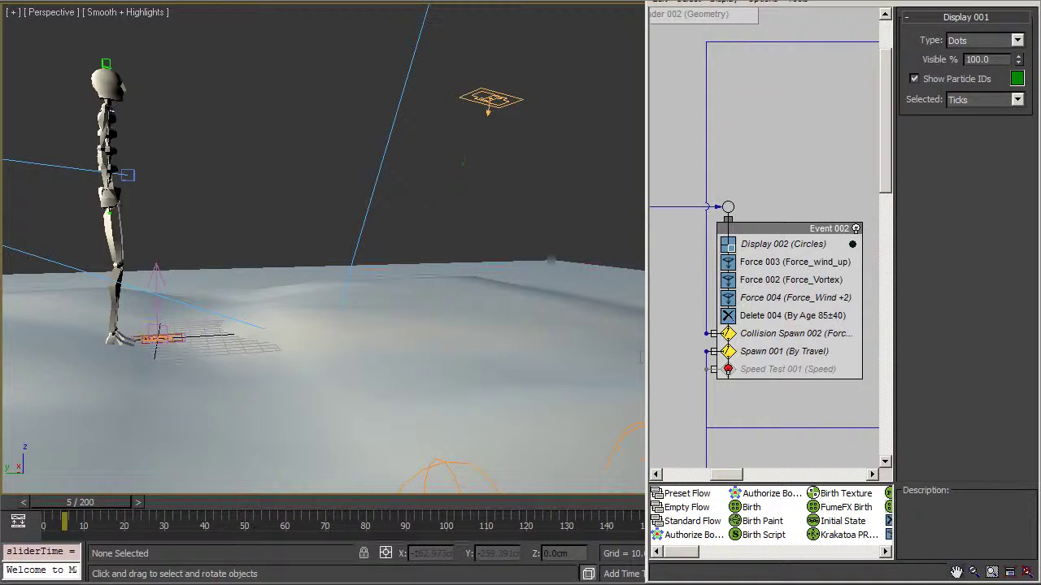
pyautogui.moveTo(137, 502); pyautogui.dragTo(395, 498)
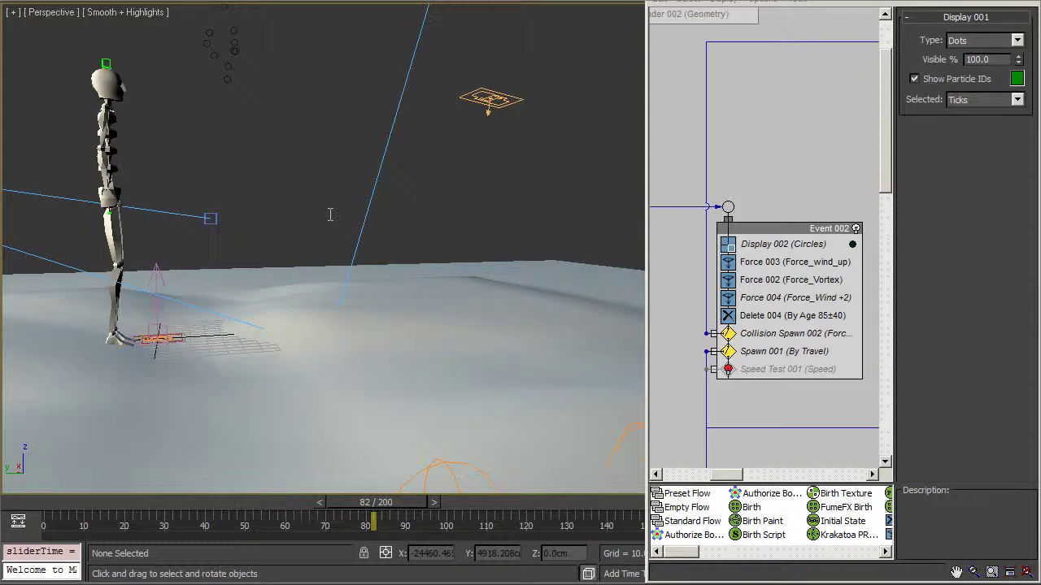
pyautogui.moveTo(330, 214); pyautogui.dragTo(268, 351, button='middle')
pyautogui.scroll(-3, 287, 394)
pyautogui.moveTo(360, 501); pyautogui.dragTo(291, 502)
# Turn on Event 006 in the particle flow.
pyautogui.moveTo(787, 409); pyautogui.dragTo(506, 154, button='middle')
pyautogui.moveTo(761, 387); pyautogui.dragTo(655, 415, button='middle')
pyautogui.click(822, 244)
pyautogui.click(822, 244)
pyautogui.click(820, 245)
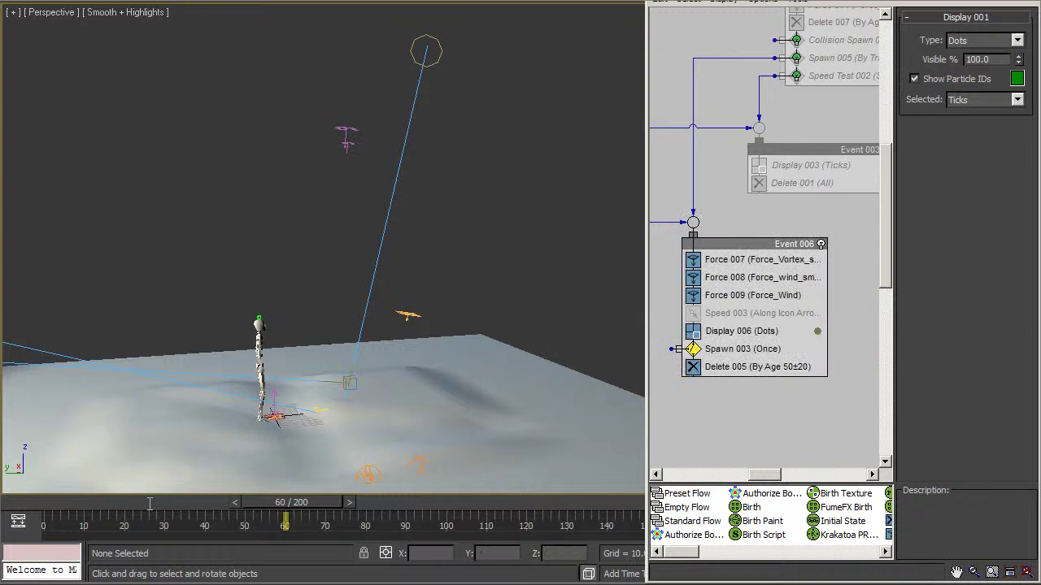
# Scrub the timeline to frame 134 to examine the Event 006 particle trails from a low side angle.
pyautogui.moveTo(70, 520); pyautogui.dragTo(305, 502)
pyautogui.keyDown('alt'); pyautogui.moveTo(326, 309); pyautogui.dragTo(423, 309, button='middle'); pyautogui.keyUp('alt')
pyautogui.keyDown('alt'); pyautogui.moveTo(308, 392); pyautogui.dragTo(445, 246, button='middle'); pyautogui.keyUp('alt')
pyautogui.moveTo(57, 504); pyautogui.dragTo(642, 503)
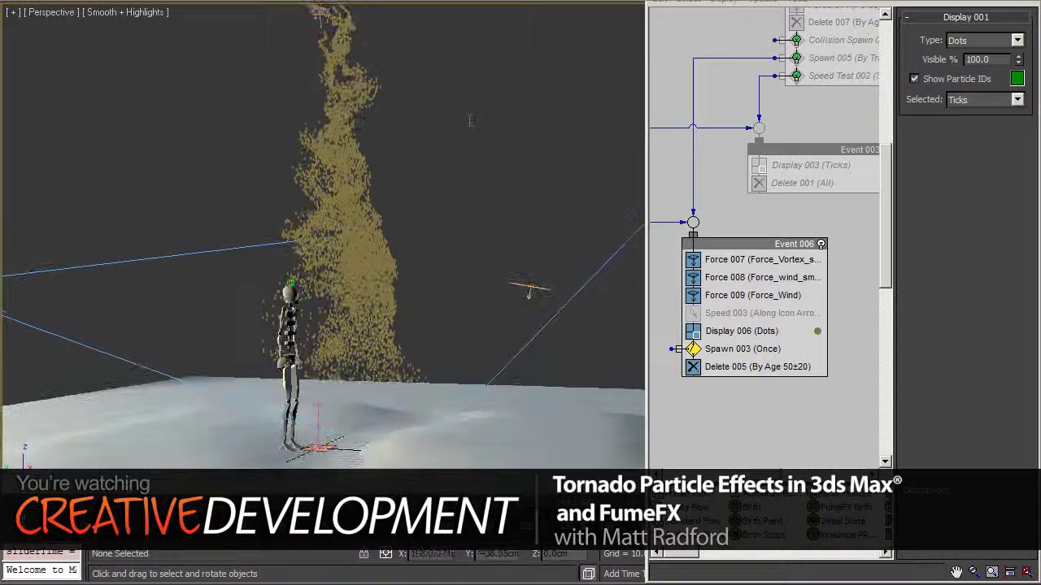
# Examine Event 002 and its outgoing connections in the particle flow, and scrub the timeline back to frame 101.
pyautogui.moveTo(716, 50); pyautogui.dragTo(879, 122, button='middle')
pyautogui.moveTo(724, 188); pyautogui.dragTo(793, 417, button='middle')
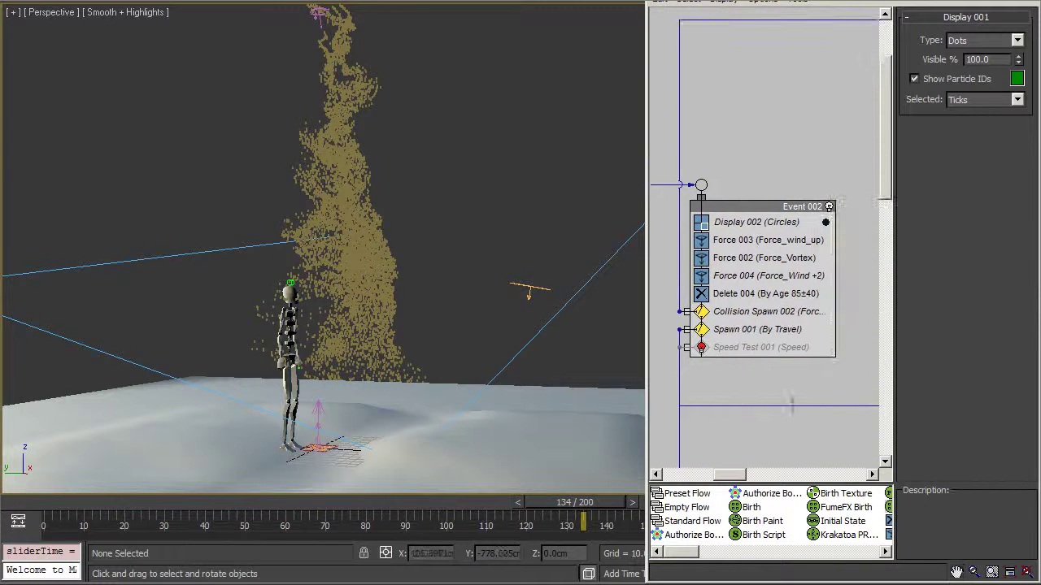
pyautogui.moveTo(785, 200); pyautogui.dragTo(845, 253, button='middle')
pyautogui.moveTo(750, 353); pyautogui.dragTo(681, 251, button='middle')
pyautogui.moveTo(825, 390); pyautogui.dragTo(655, 408, button='middle')
pyautogui.moveTo(732, 209); pyautogui.dragTo(651, 416, button='middle')
pyautogui.moveTo(825, 349); pyautogui.dragTo(717, 328, button='middle')
pyautogui.moveTo(738, 220); pyautogui.dragTo(715, 239, button='middle')
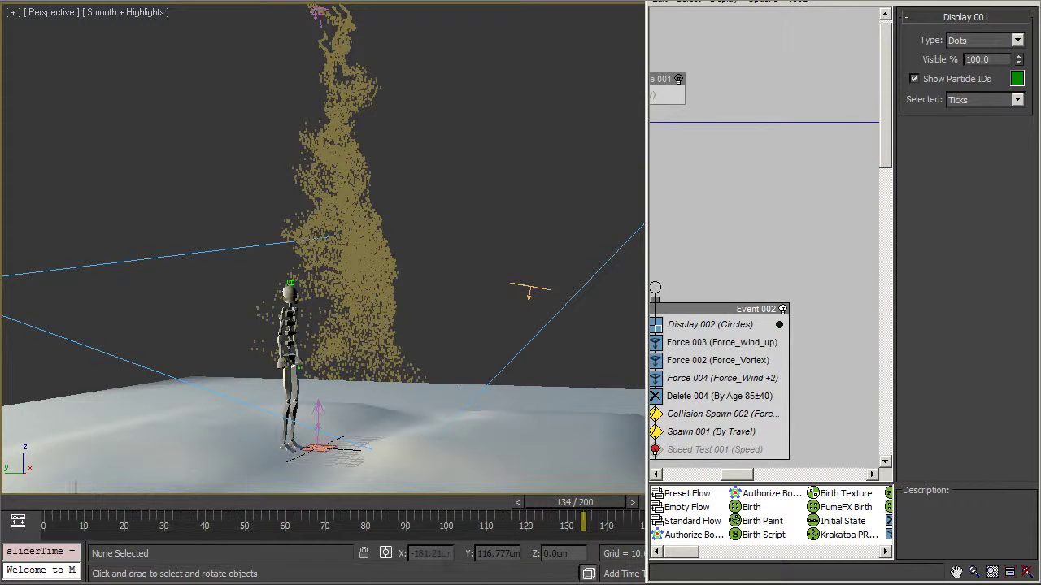
pyautogui.moveTo(575, 503); pyautogui.dragTo(451, 474)
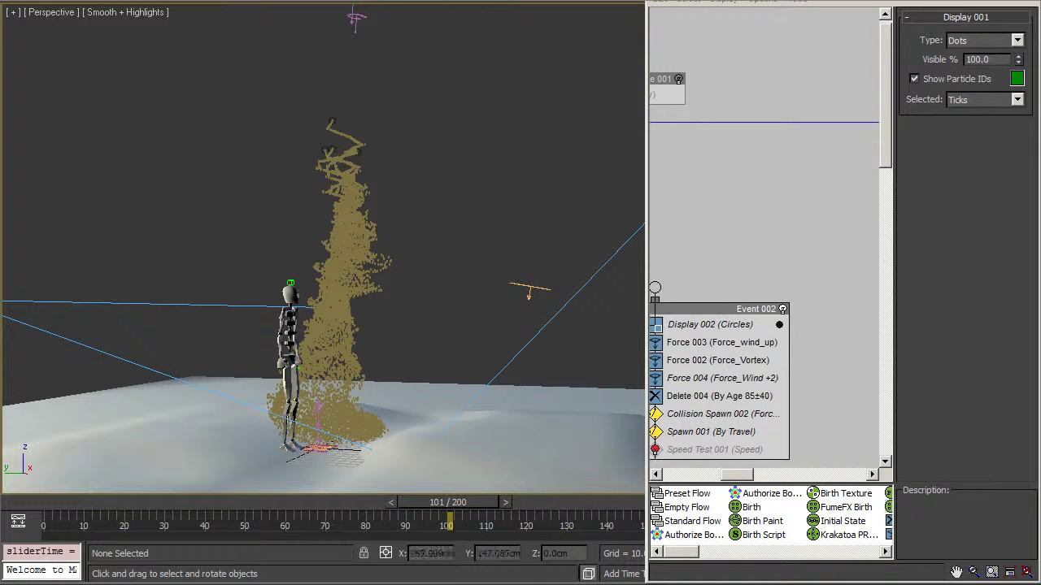
# Trace how Events 001, 002, 008 and 009 are wired together in the particle flow.
pyautogui.moveTo(779, 281); pyautogui.dragTo(636, 278, button='middle')
pyautogui.moveTo(783, 240); pyautogui.dragTo(672, 250, button='middle')
pyautogui.moveTo(877, 79); pyautogui.dragTo(733, 87, button='middle')
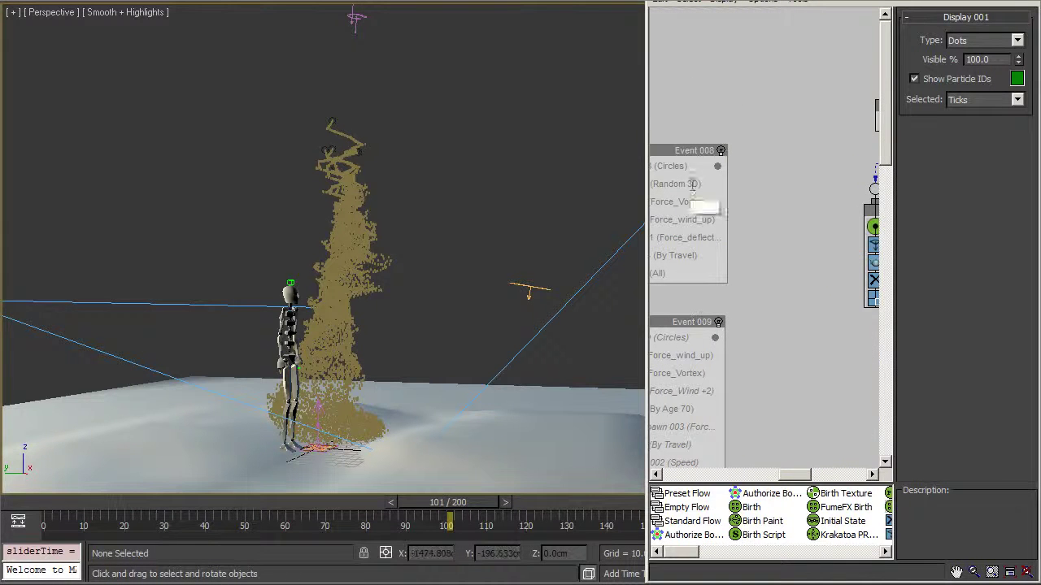
pyautogui.moveTo(767, 266); pyautogui.dragTo(878, 109, button='middle')
pyautogui.moveTo(794, 245); pyautogui.dragTo(793, 182, button='middle')
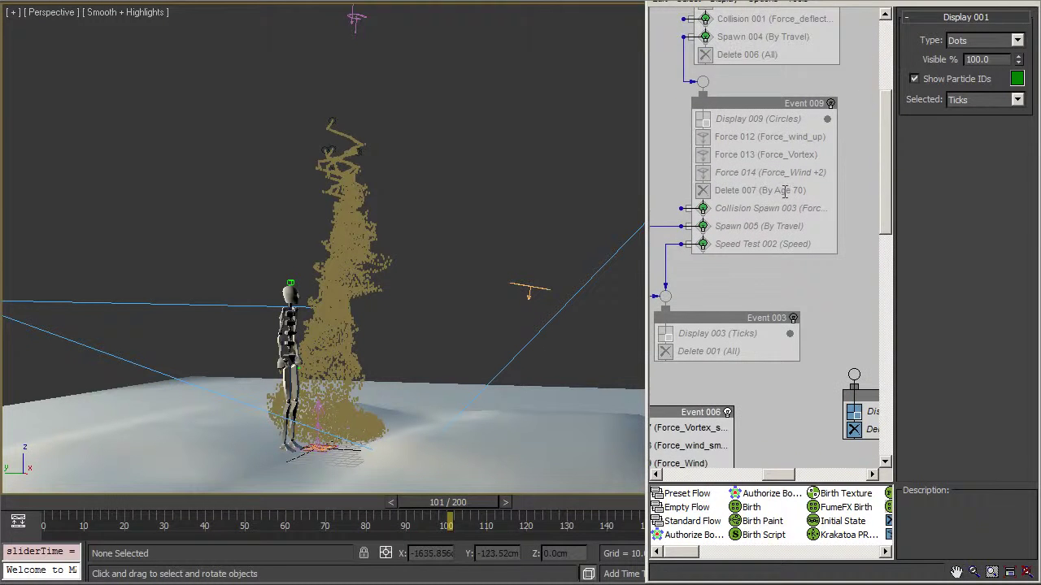
pyautogui.moveTo(658, 123); pyautogui.dragTo(824, 287, button='middle')
pyautogui.moveTo(718, 228)
pyautogui.mouseDown(button='middle')
pyautogui.moveTo(757, 138)
pyautogui.moveTo(851, 153)
pyautogui.mouseUp(button='middle')
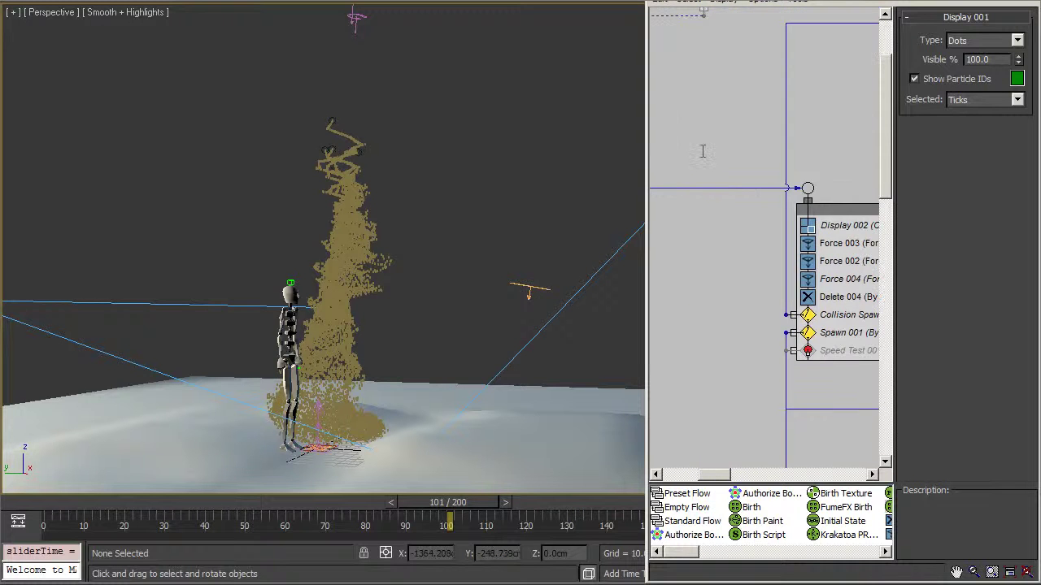
pyautogui.moveTo(702, 151); pyautogui.dragTo(958, 225, button='middle')
pyautogui.moveTo(799, 167); pyautogui.dragTo(802, 244, button='middle')
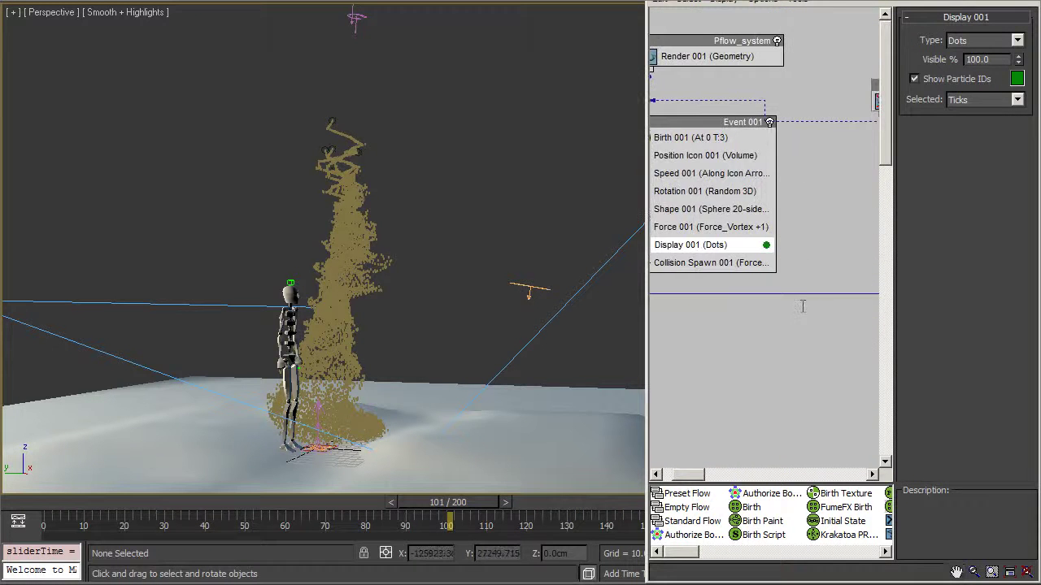
pyautogui.moveTo(686, 397)
pyautogui.mouseDown(button='middle')
pyautogui.moveTo(744, 387)
pyautogui.moveTo(730, 382)
pyautogui.mouseUp(button='middle')
pyautogui.moveTo(825, 403); pyautogui.dragTo(693, 408, button='middle')
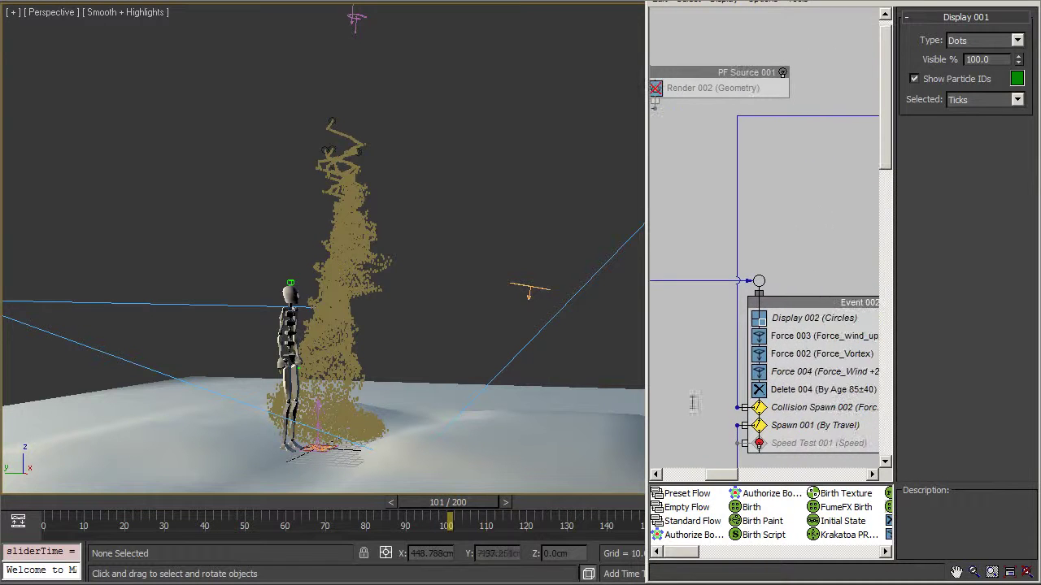
# Turn on Event 008 in the particle flow.
pyautogui.moveTo(826, 220); pyautogui.dragTo(734, 281, button='middle')
pyautogui.moveTo(832, 293); pyautogui.dragTo(736, 297, button='middle')
pyautogui.moveTo(782, 334)
pyautogui.mouseDown(button='middle')
pyautogui.moveTo(731, 383)
pyautogui.moveTo(657, 329)
pyautogui.mouseUp(button='middle')
pyautogui.moveTo(800, 95); pyautogui.dragTo(798, 110, button='middle')
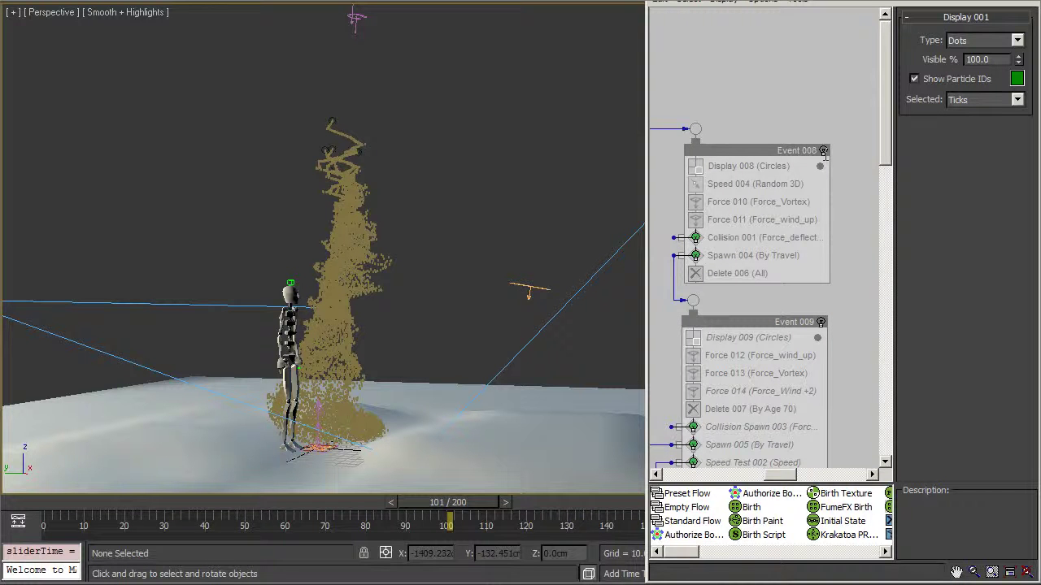
pyautogui.click(823, 151)
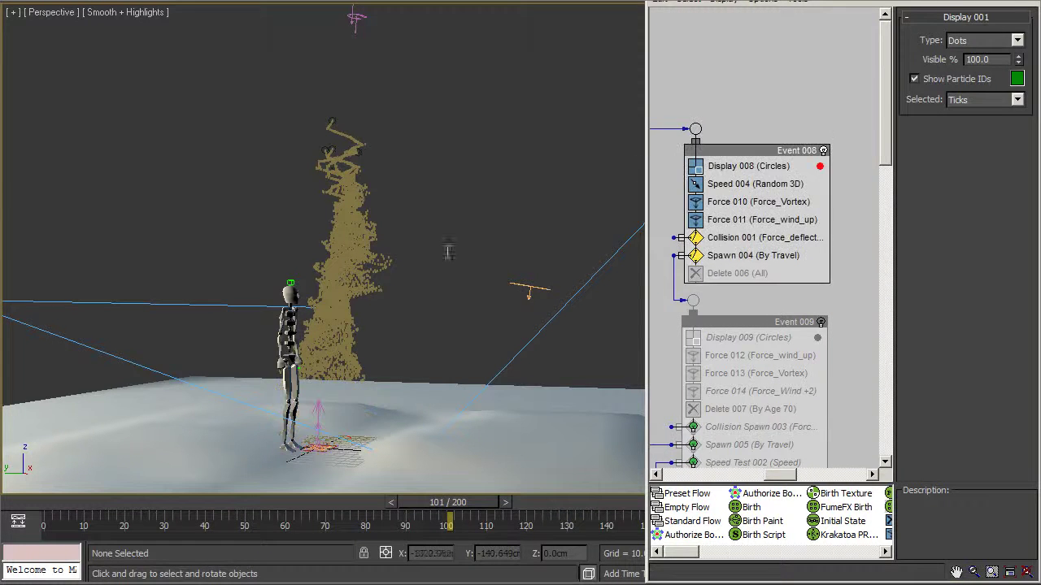
# Switch the viewport to wireframe and scrub the timeline to review the Event 008 particles at the tornado's base.
pyautogui.keyDown('alt'); pyautogui.moveTo(252, 410); pyautogui.dragTo(357, 345, button='middle'); pyautogui.keyUp('alt')
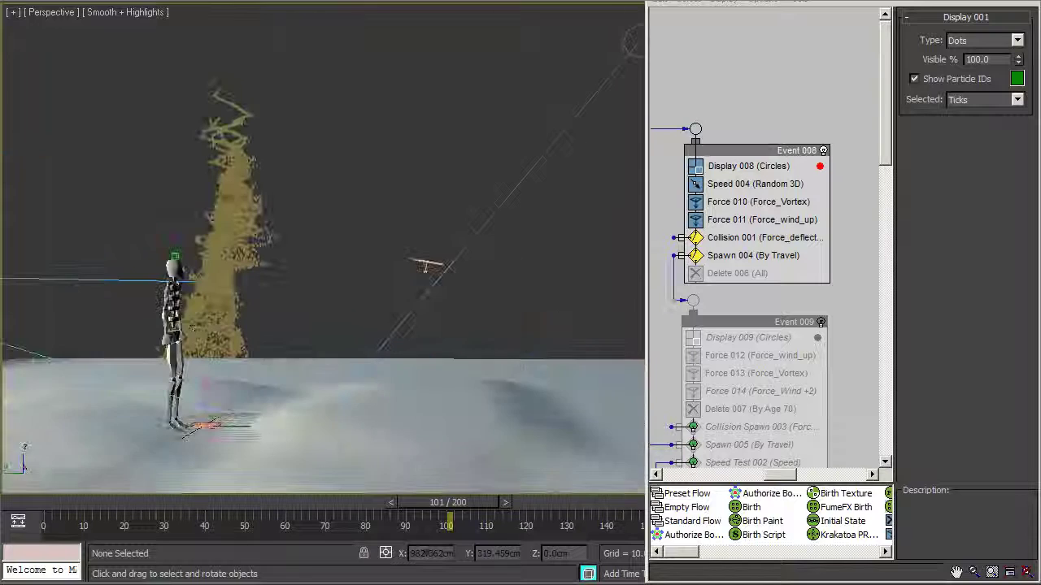
pyautogui.press('F3')
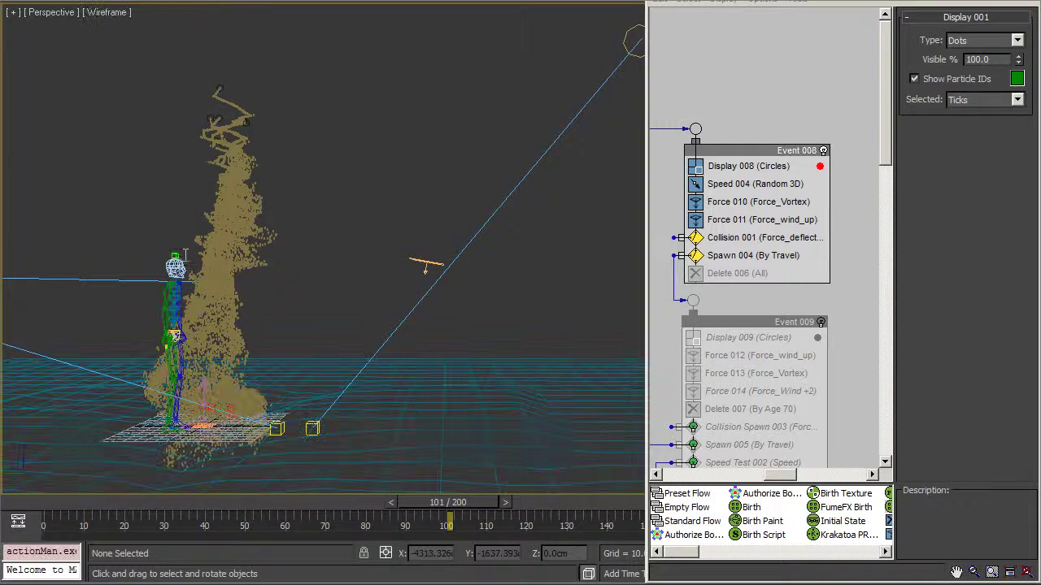
pyautogui.keyDown('alt'); pyautogui.moveTo(296, 268); pyautogui.dragTo(425, 217, button='middle'); pyautogui.keyUp('alt')
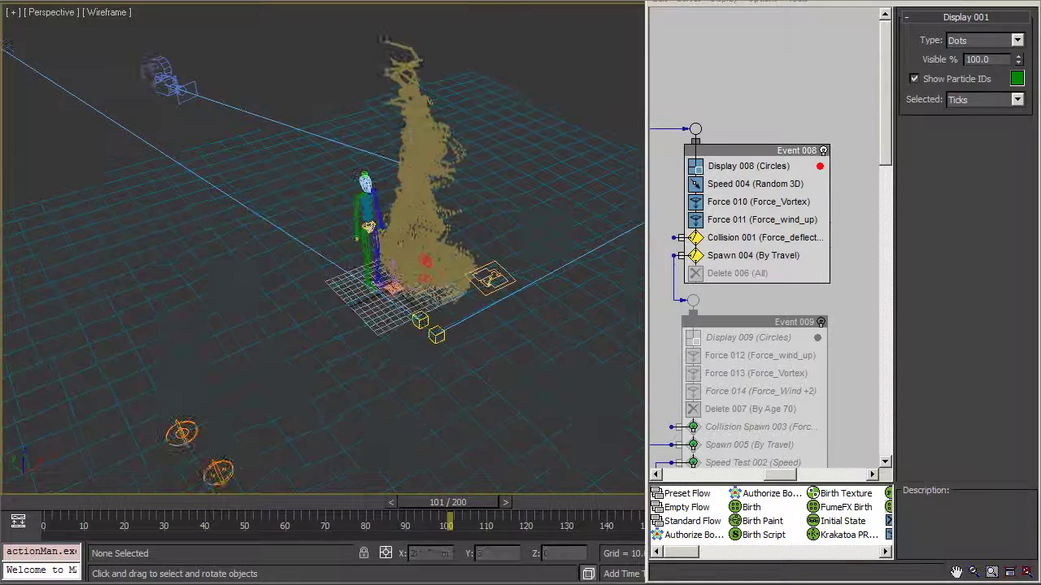
pyautogui.moveTo(46, 513); pyautogui.dragTo(460, 456)
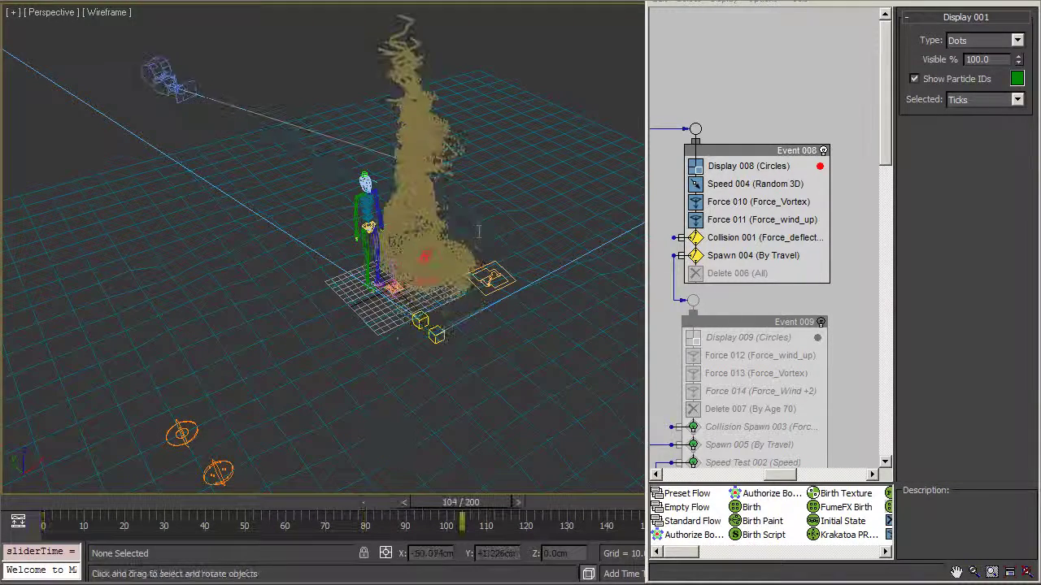
pyautogui.keyDown('alt'); pyautogui.moveTo(448, 304); pyautogui.dragTo(469, 269, button='middle'); pyautogui.keyUp('alt')
pyautogui.scroll(4, 469, 269)
pyautogui.moveTo(82, 514); pyautogui.dragTo(301, 521)
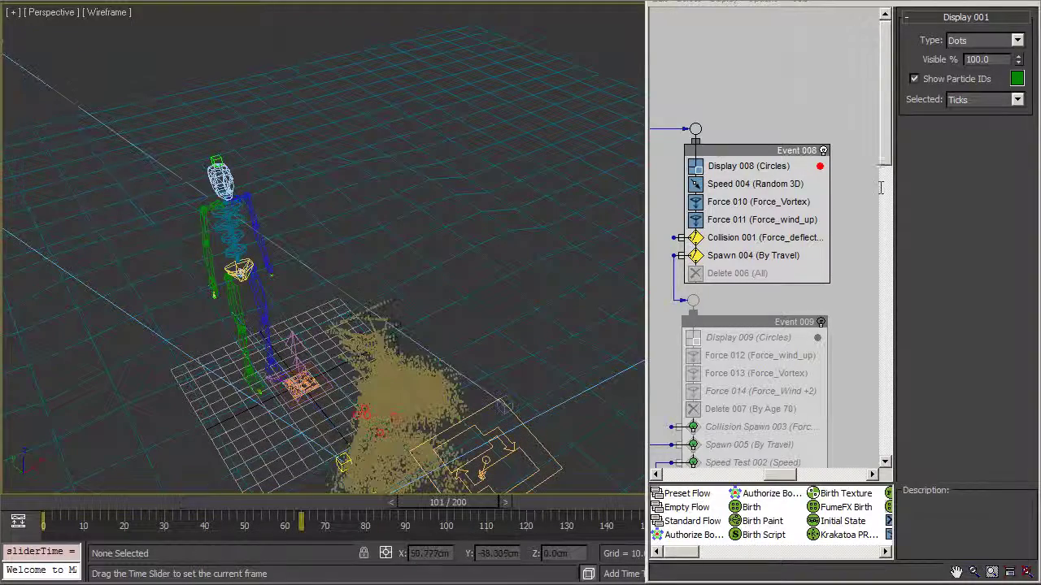
# Examine the particle flow path from Event 001 to Event 002.
pyautogui.moveTo(662, 216); pyautogui.dragTo(883, 150, button='middle')
pyautogui.moveTo(810, 174); pyautogui.dragTo(864, 188, button='middle')
pyautogui.moveTo(760, 192); pyautogui.dragTo(820, 186, button='middle')
pyautogui.moveTo(740, 212)
pyautogui.mouseDown(button='middle')
pyautogui.moveTo(878, 221)
pyautogui.moveTo(886, 188)
pyautogui.mouseUp(button='middle')
pyautogui.moveTo(694, 243); pyautogui.dragTo(790, 255, button='middle')
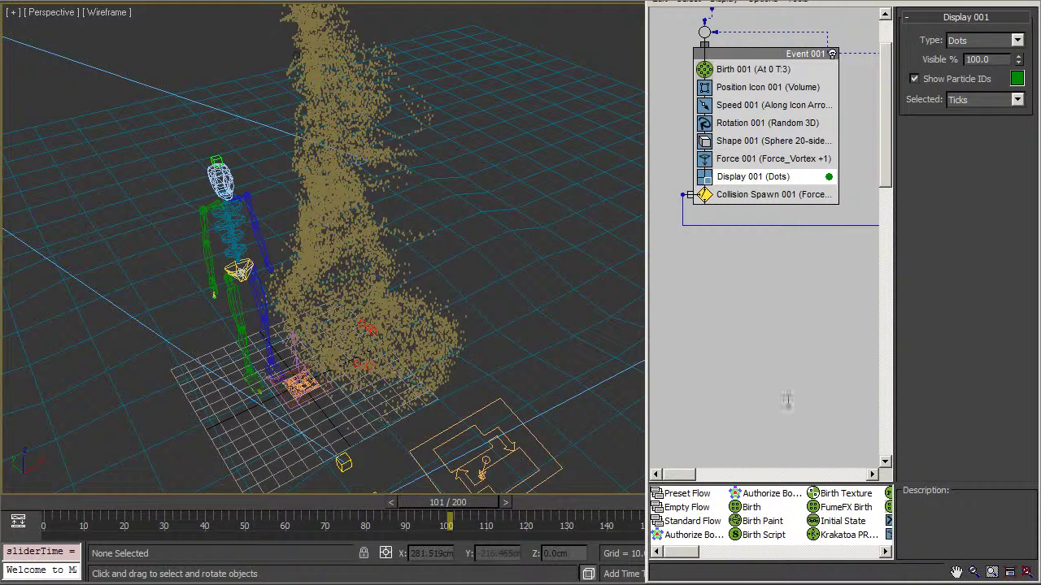
pyautogui.moveTo(813, 388); pyautogui.dragTo(734, 393, button='middle')
pyautogui.moveTo(851, 392); pyautogui.dragTo(767, 386, button='middle')
pyautogui.moveTo(870, 335); pyautogui.dragTo(745, 398, button='middle')
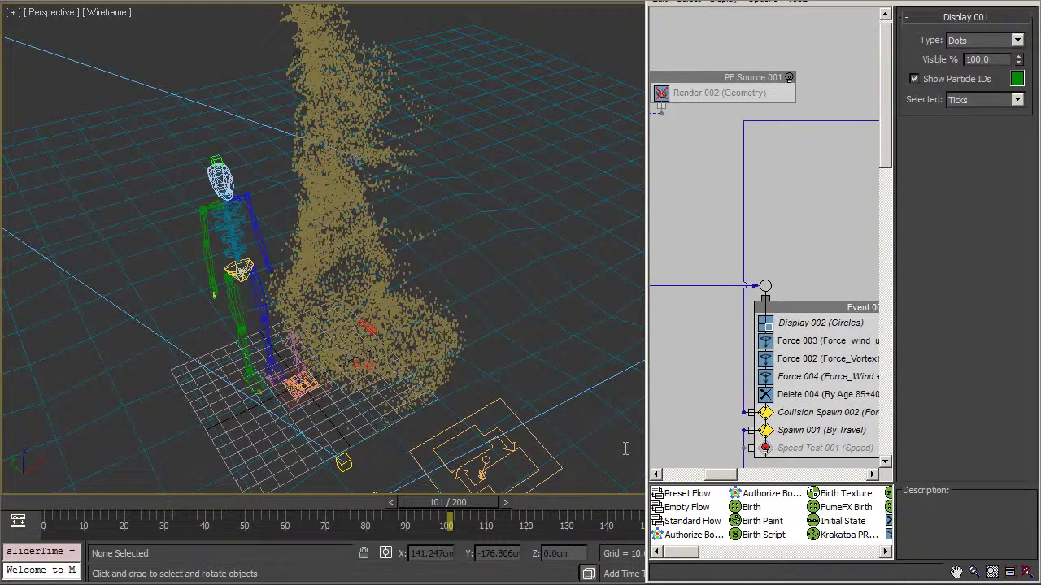
pyautogui.moveTo(844, 244); pyautogui.dragTo(771, 162, button='middle')
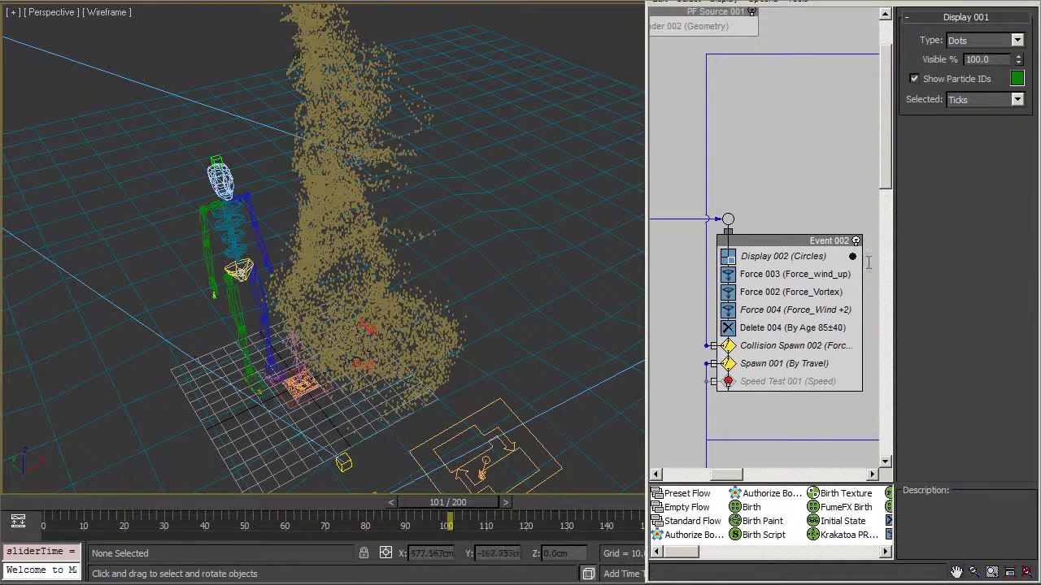
# Select Collision Spawn 002 in Event 002 and review its deflector, spawn rate, speed and size settings.
pyautogui.click(809, 346)
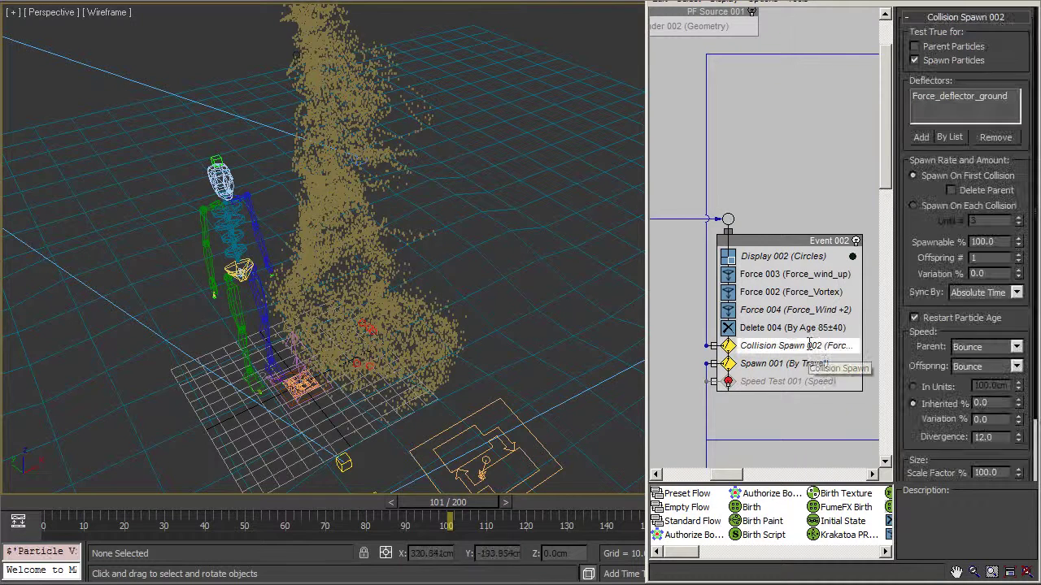
pyautogui.moveTo(956, 0)
pyautogui.mouseDown()
pyautogui.moveTo(933, 0)
pyautogui.moveTo(945, 2)
pyautogui.mouseUp()
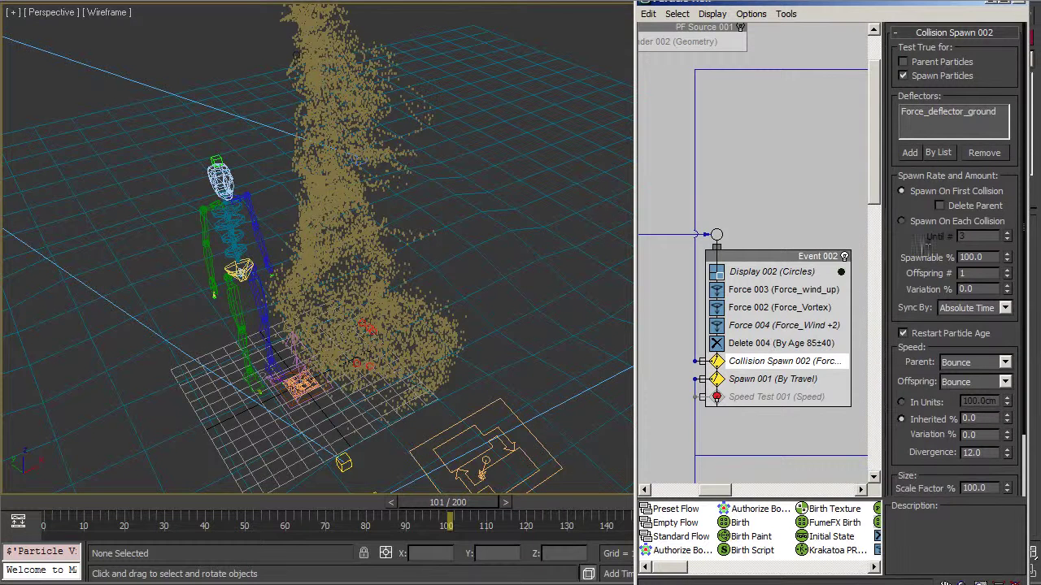
pyautogui.moveTo(927, 246); pyautogui.dragTo(904, 165)
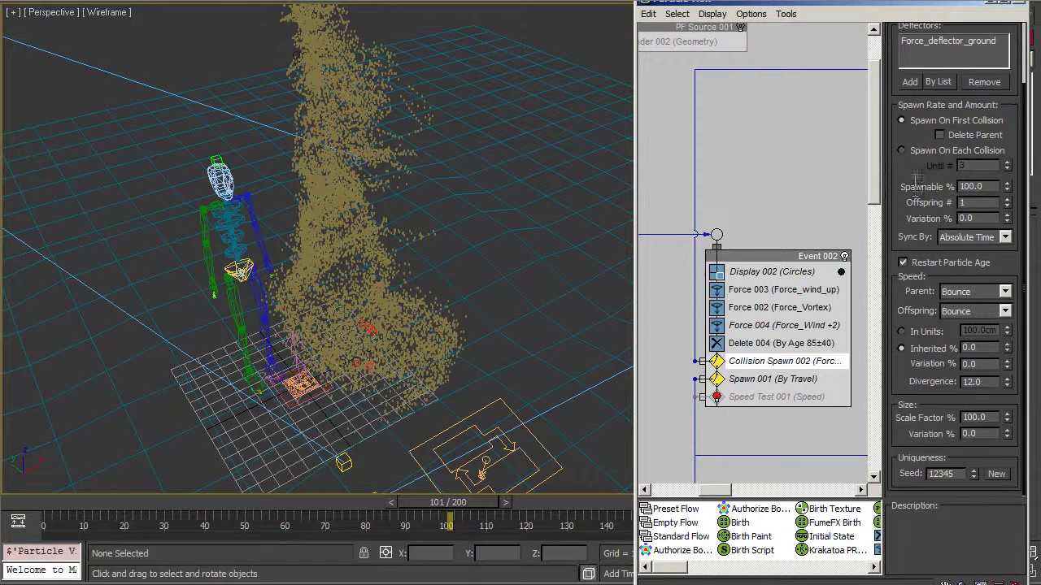
pyautogui.moveTo(916, 187); pyautogui.dragTo(930, 320)
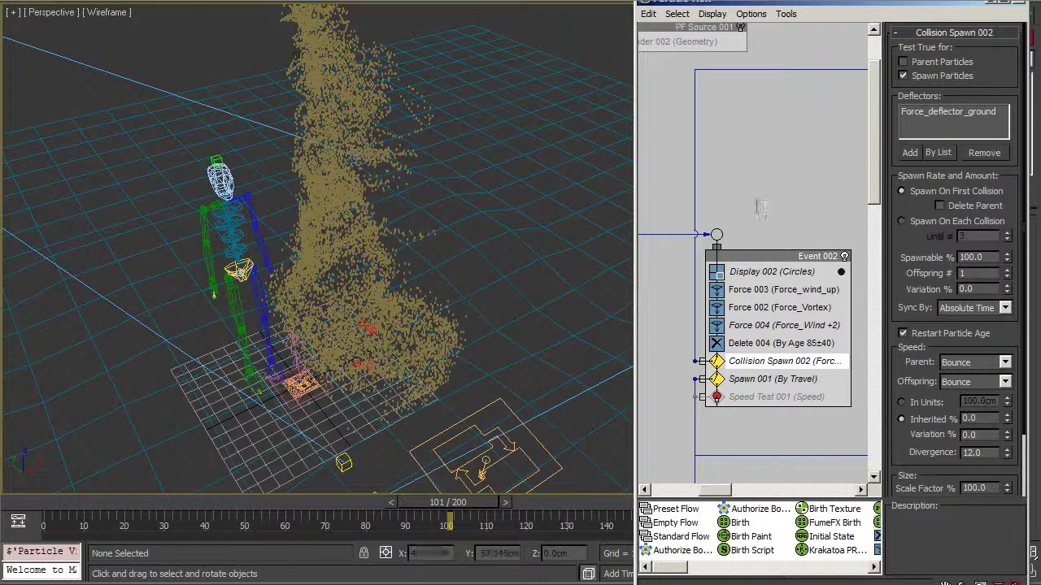
# Follow the flow from Event 002 to Event 008, set the timeline to frame 89 and show the Spawn 004 settings.
pyautogui.moveTo(812, 230); pyautogui.dragTo(720, 232, button='middle')
pyautogui.moveTo(832, 268); pyautogui.dragTo(682, 275, button='middle')
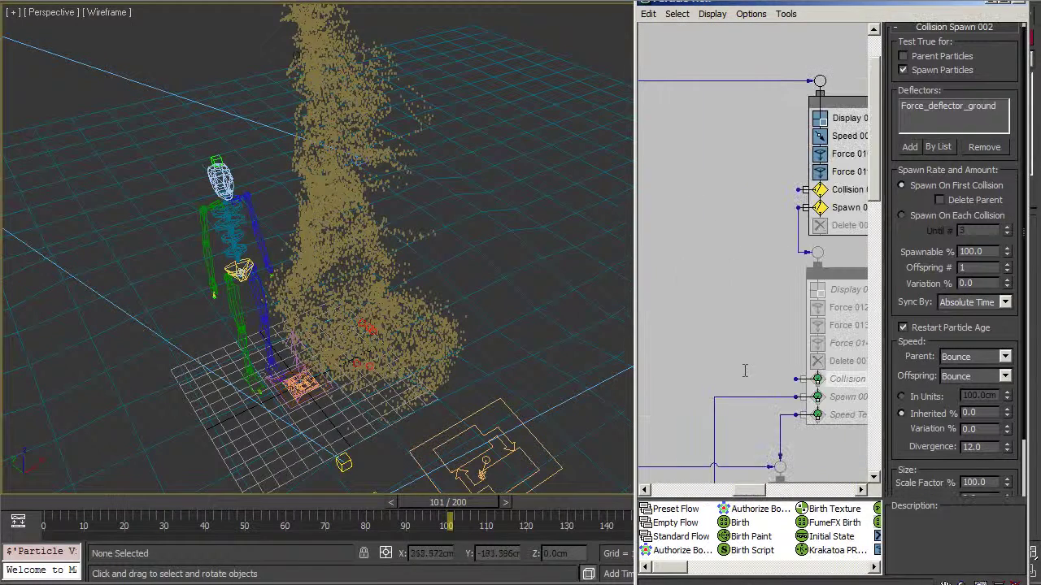
pyautogui.moveTo(741, 372); pyautogui.dragTo(663, 371, button='middle')
pyautogui.moveTo(813, 58); pyautogui.dragTo(740, 43, button='middle')
pyautogui.moveTo(447, 502); pyautogui.dragTo(404, 503)
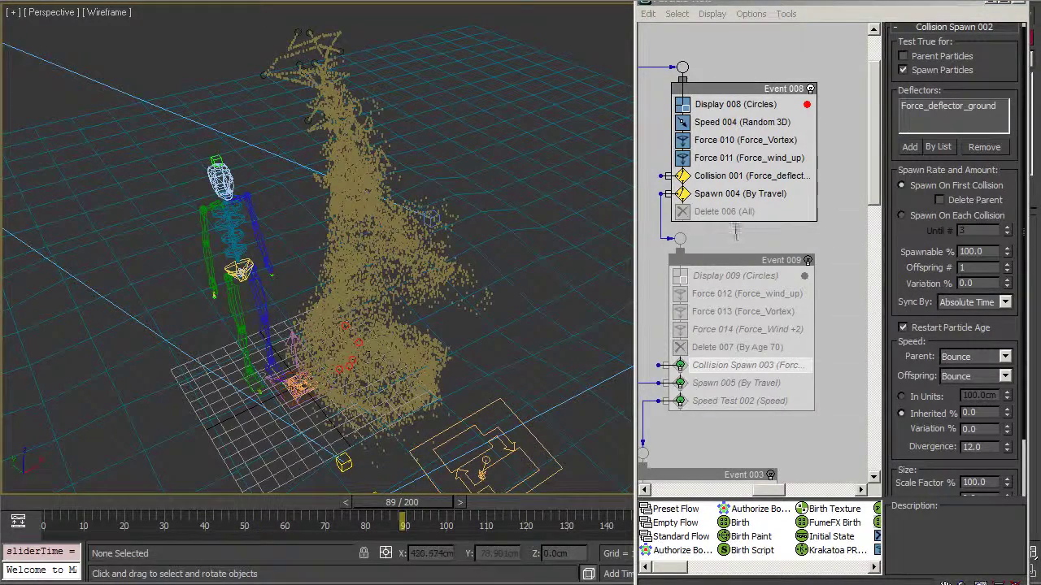
pyautogui.moveTo(736, 232); pyautogui.dragTo(868, 202, button='middle')
pyautogui.moveTo(738, 188); pyautogui.dragTo(836, 180, button='middle')
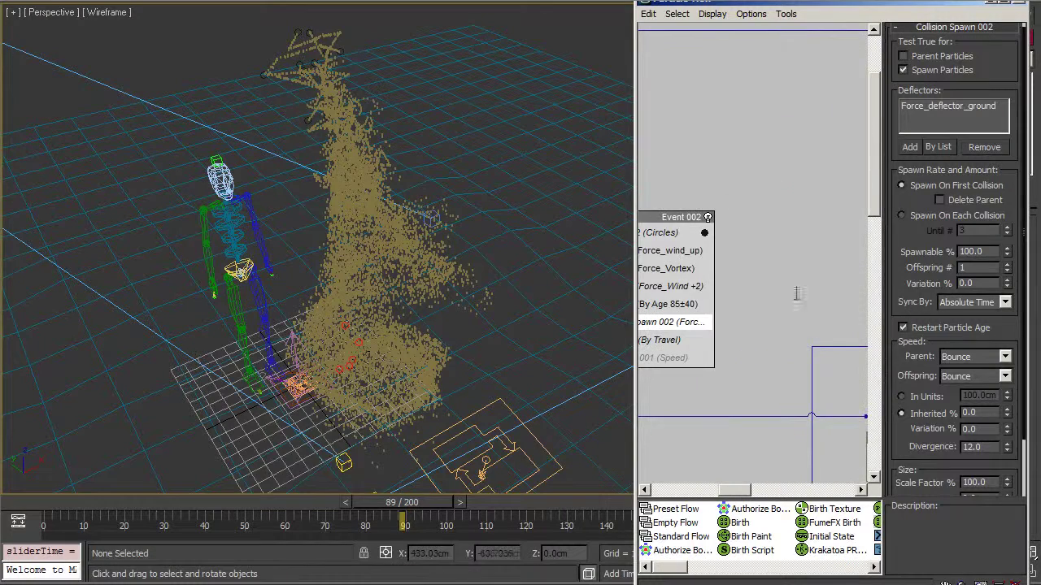
pyautogui.moveTo(842, 330); pyautogui.dragTo(657, 304, button='middle')
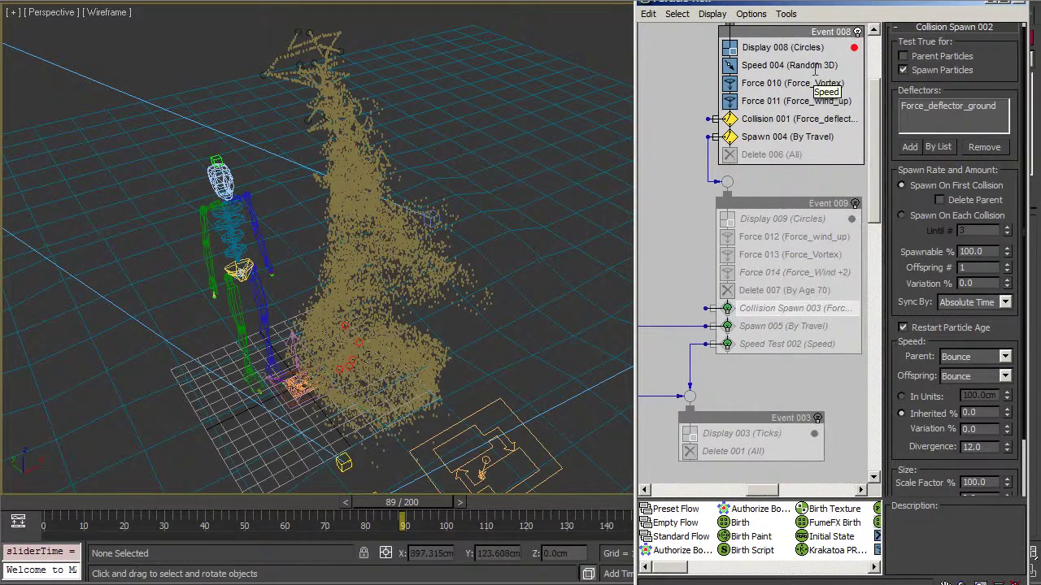
pyautogui.click(787, 137)
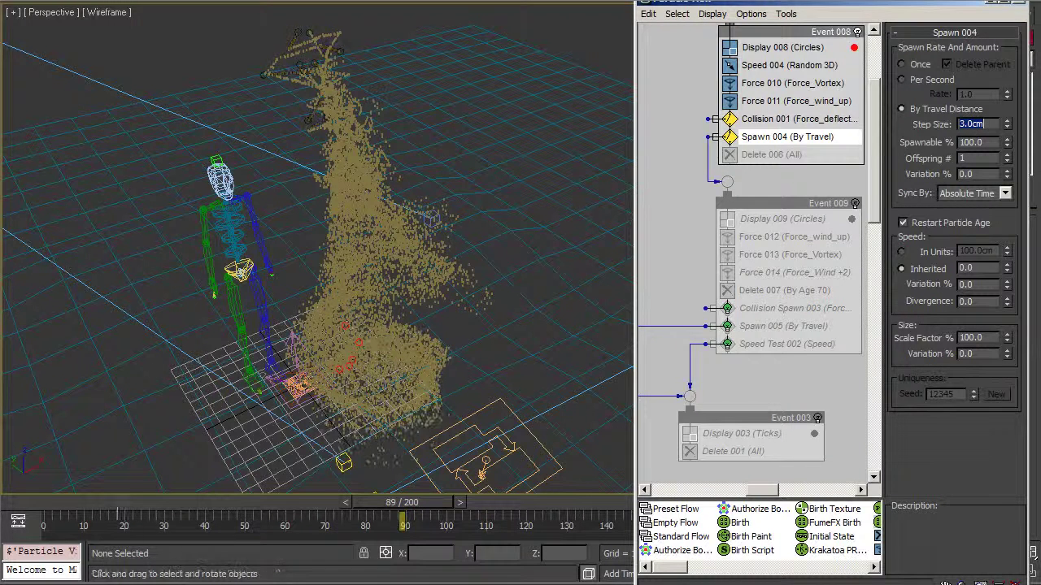
# Scrub the timeline to frame 87 and inspect the tornado particles in wireframe from above and from the side.
pyautogui.moveTo(57, 506); pyautogui.dragTo(396, 503)
pyautogui.keyDown('alt'); pyautogui.moveTo(411, 280); pyautogui.dragTo(439, 341, button='middle'); pyautogui.keyUp('alt')
pyautogui.scroll(-5, 413, 244)
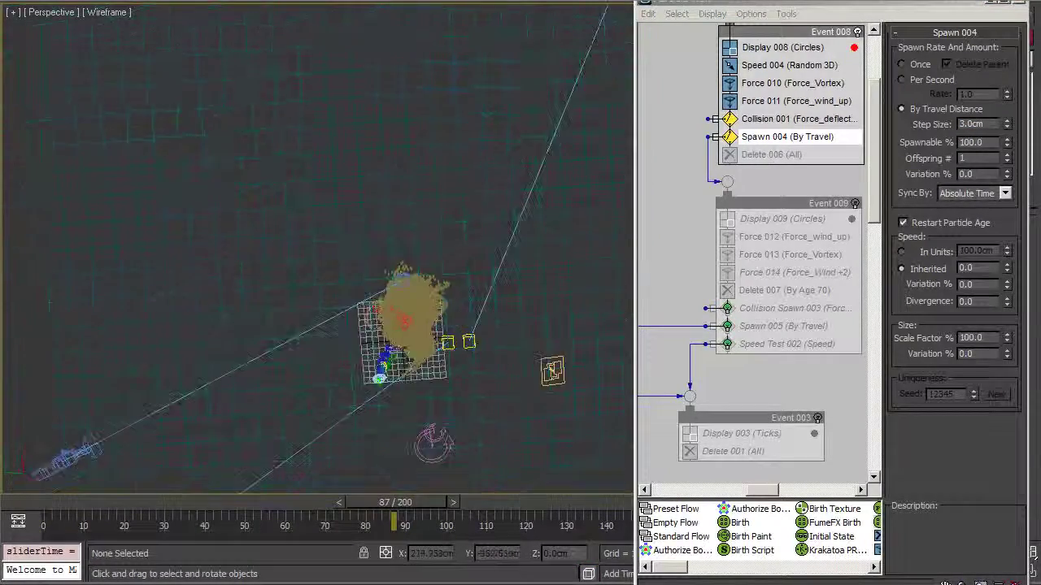
pyautogui.press('F3')
pyautogui.keyDown('alt'); pyautogui.moveTo(670, 358); pyautogui.dragTo(579, 130, button='middle'); pyautogui.keyUp('alt')
pyautogui.moveTo(362, 236); pyautogui.dragTo(516, 100, button='middle')
pyautogui.press('F3')
pyautogui.press('F3')
pyautogui.moveTo(528, 238); pyautogui.dragTo(394, 298, button='middle')
pyautogui.press('F3')
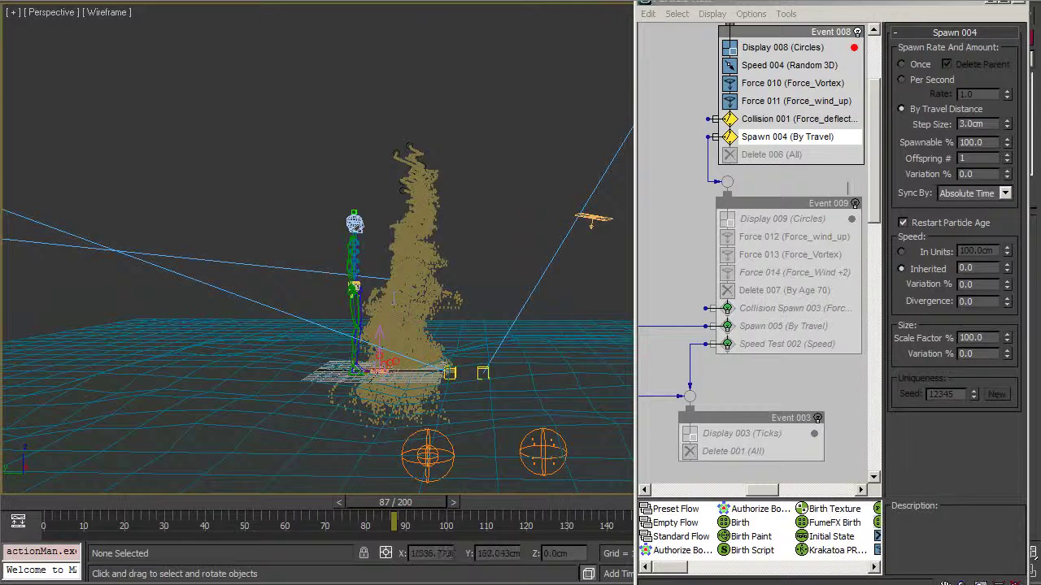
# Turn on Event 009 with the timeline at frame 0 and scrub forward to preview its particles.
pyautogui.click(40, 506)
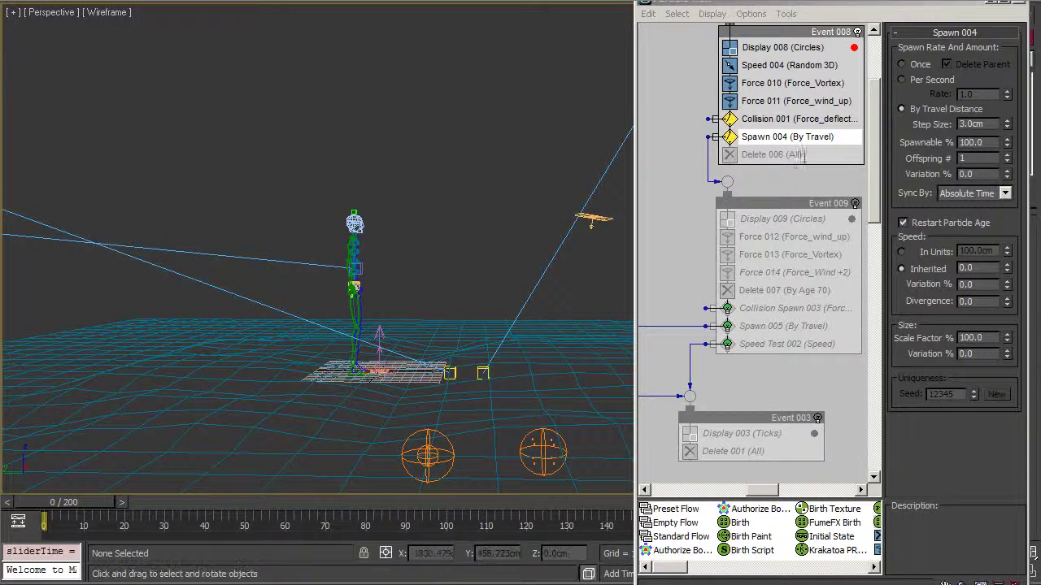
pyautogui.click(854, 203)
pyautogui.moveTo(382, 313); pyautogui.dragTo(212, 356, button='middle')
pyautogui.moveTo(126, 504); pyautogui.dragTo(299, 506)
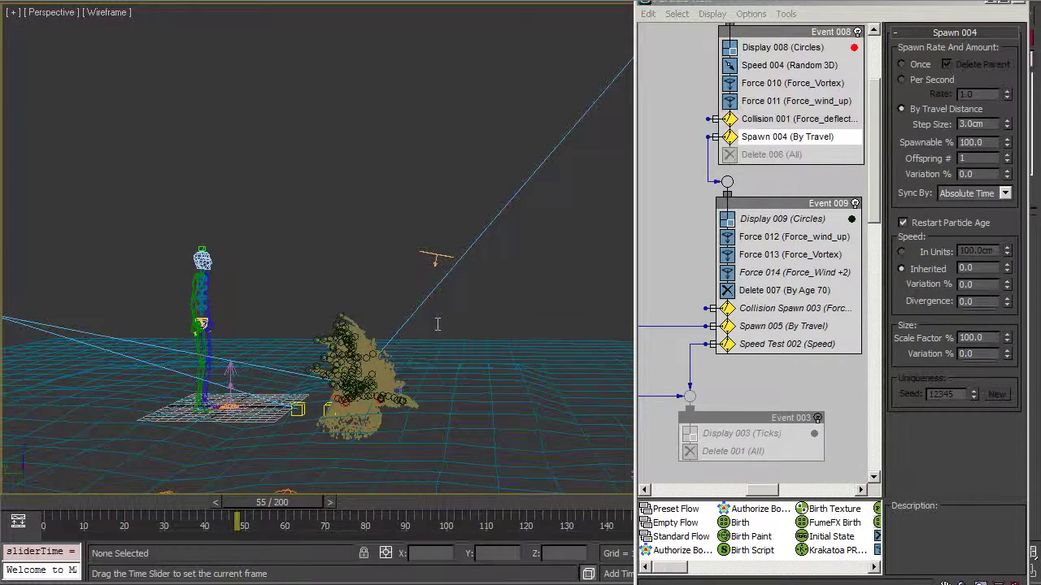
# Set Spawn 004's travel distance step size to 37 cm and scrub the timeline to frame 100 to preview the tornado.
pyautogui.moveTo(436, 288)
pyautogui.keyDown('alt'); pyautogui.mouseDown(button='middle')
pyautogui.moveTo(431, 325)
pyautogui.moveTo(459, 147)
pyautogui.moveTo(443, 136)
pyautogui.mouseUp(button='middle'); pyautogui.keyUp('alt')
pyautogui.press('F3')
pyautogui.press('F3')
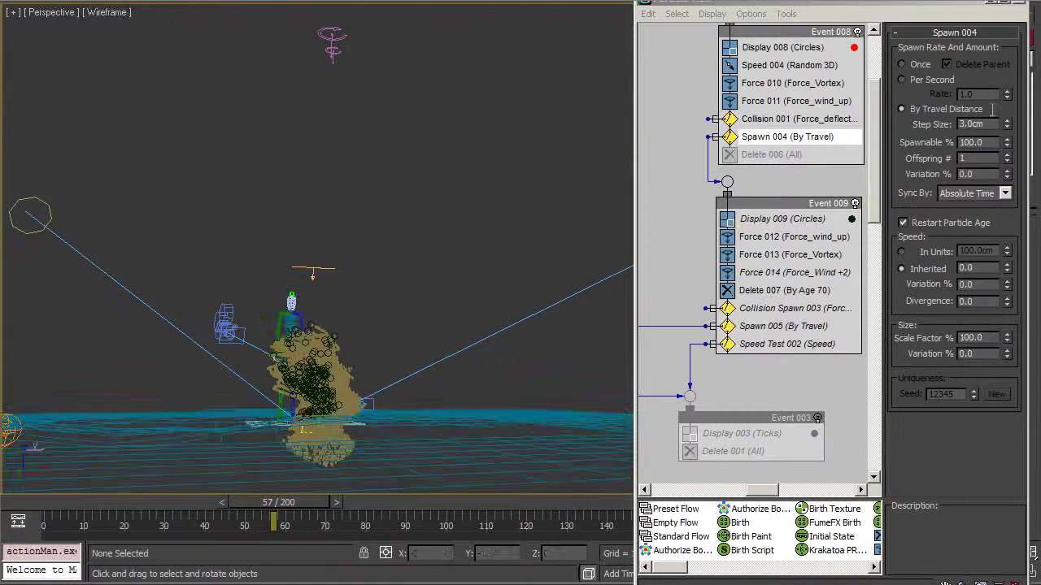
pyautogui.doubleClick(981, 124)
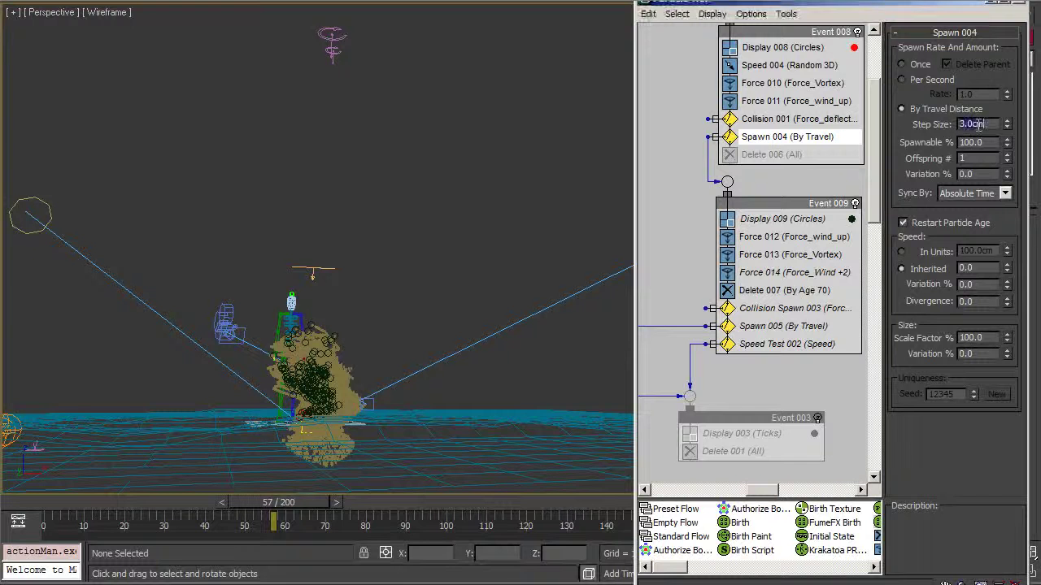
pyautogui.write('3')
pyautogui.moveTo(262, 504); pyautogui.dragTo(401, 516)
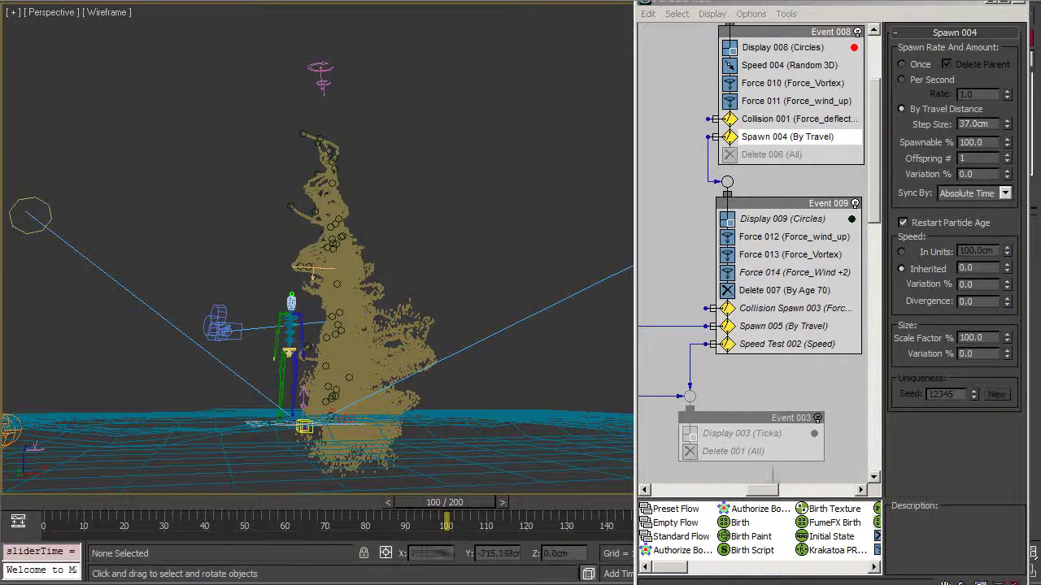
# Follow the flow from Event 009 to Event 006 and show the Spawn 005 travel distance settings, including the step size.
pyautogui.moveTo(747, 400); pyautogui.dragTo(726, 358, button='middle')
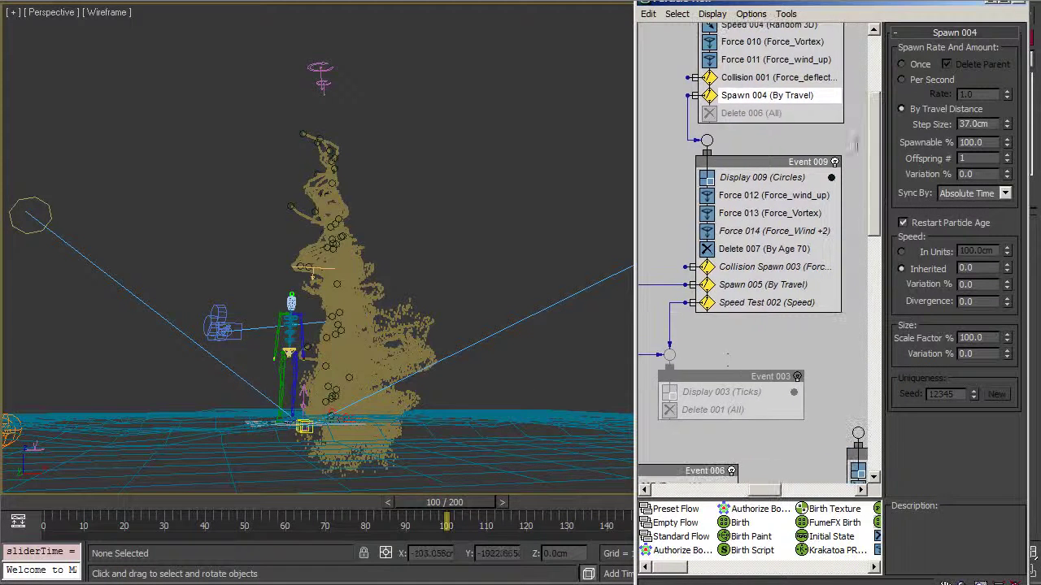
pyautogui.moveTo(691, 156); pyautogui.dragTo(870, 192, button='middle')
pyautogui.moveTo(755, 356); pyautogui.dragTo(860, 309, button='middle')
pyautogui.moveTo(855, 396); pyautogui.dragTo(683, 279, button='middle')
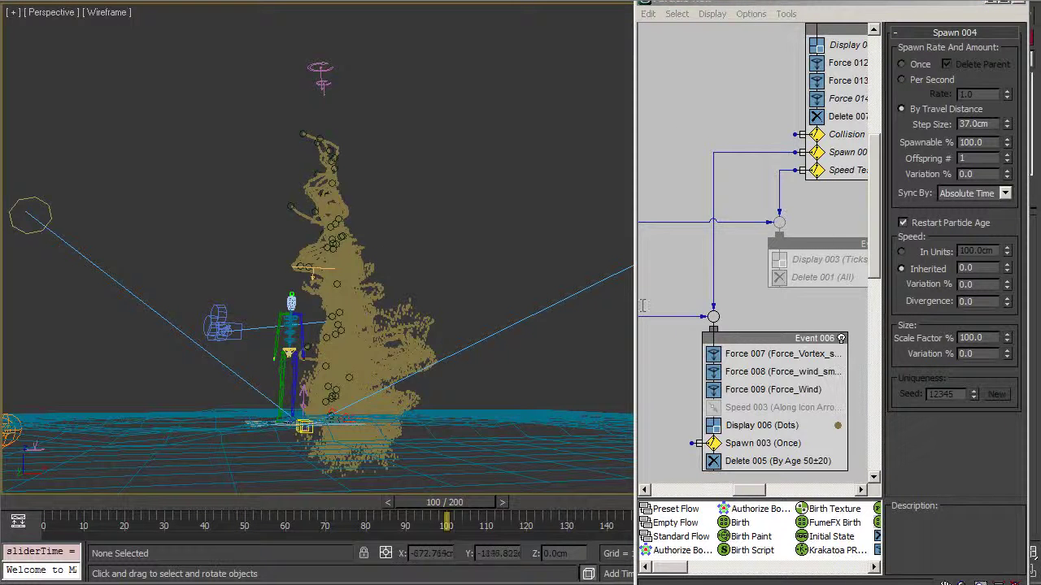
pyautogui.click(848, 153)
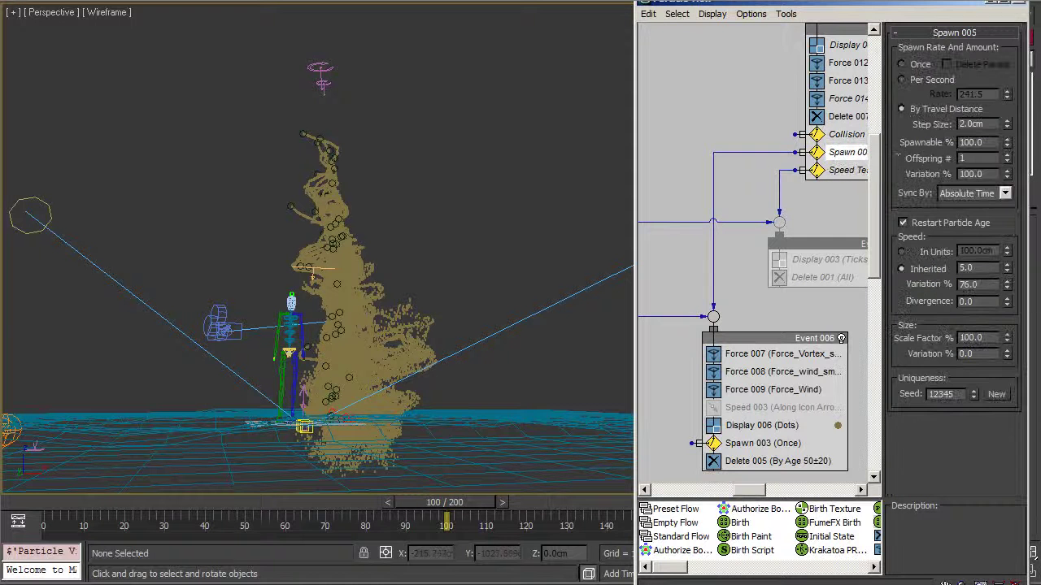
pyautogui.moveTo(864, 156); pyautogui.dragTo(777, 199, button='middle')
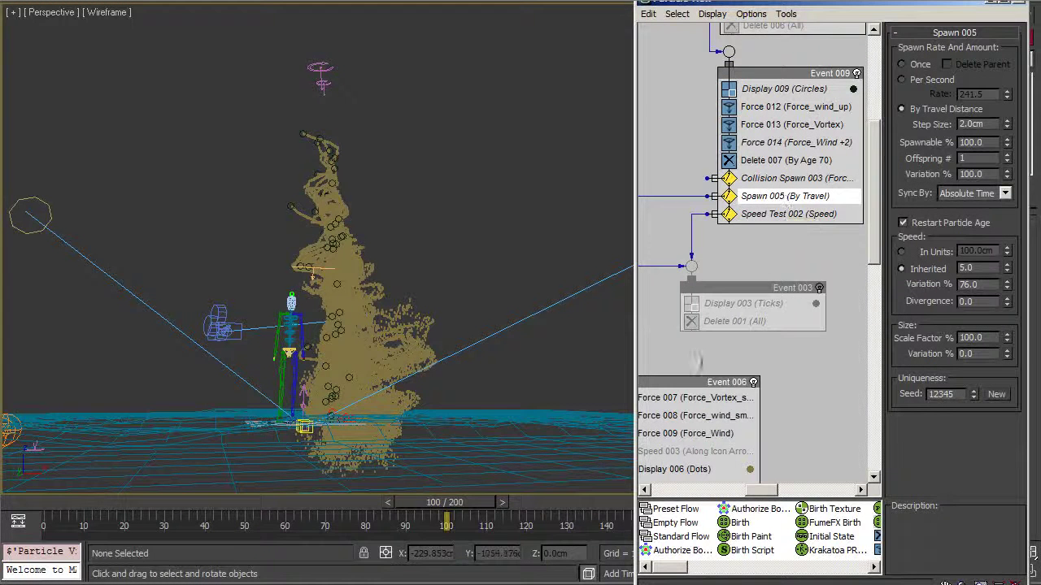
pyautogui.moveTo(697, 359); pyautogui.dragTo(719, 329, button='middle')
pyautogui.doubleClick(990, 123)
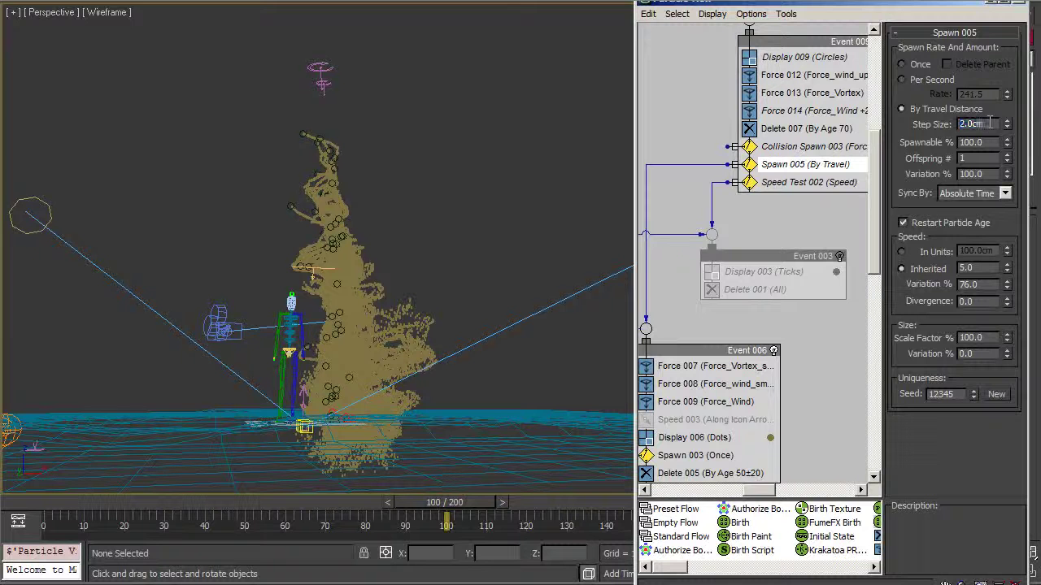
pyautogui.click(798, 196)
# Go back to Event 001 and review the Collision Spawn 001 deflector, spawn amount and speed settings.
pyautogui.moveTo(664, 336); pyautogui.dragTo(869, 276, button='middle')
pyautogui.moveTo(744, 256); pyautogui.dragTo(867, 309, button='middle')
pyautogui.moveTo(764, 67); pyautogui.dragTo(701, 199, button='middle')
pyautogui.moveTo(735, 59)
pyautogui.mouseDown(button='middle')
pyautogui.moveTo(838, 209)
pyautogui.moveTo(917, 213)
pyautogui.mouseUp(button='middle')
pyautogui.moveTo(740, 213); pyautogui.dragTo(888, 204, button='middle')
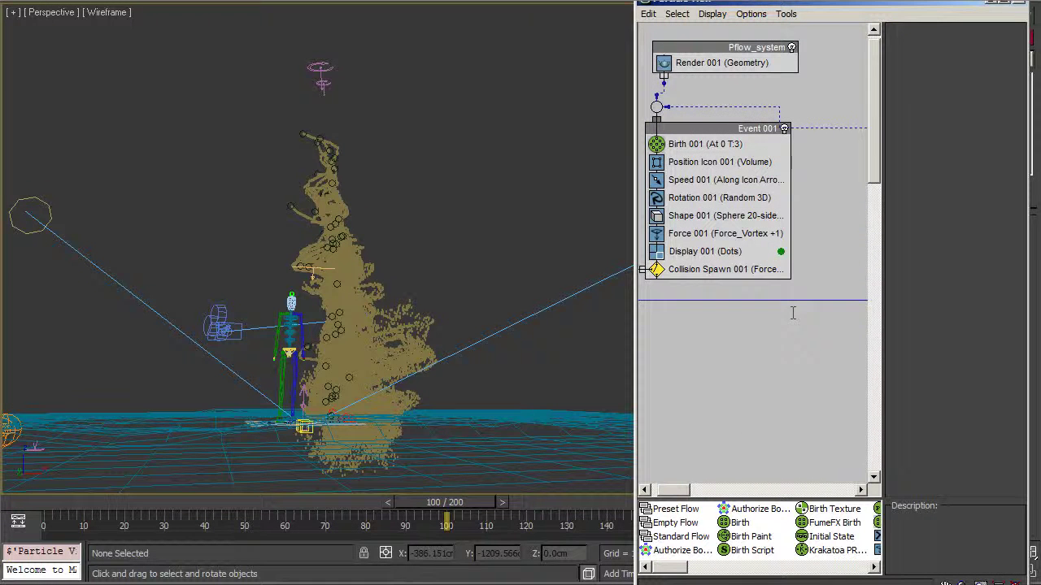
pyautogui.click(752, 269)
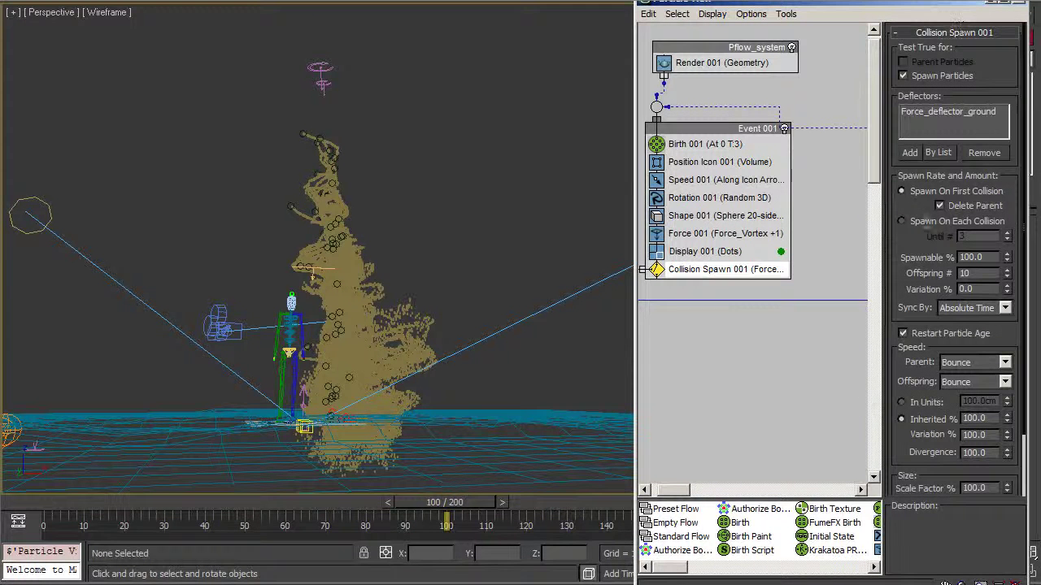
pyautogui.scroll(-3, 911, 237)
pyautogui.scroll(3, 951, 219)
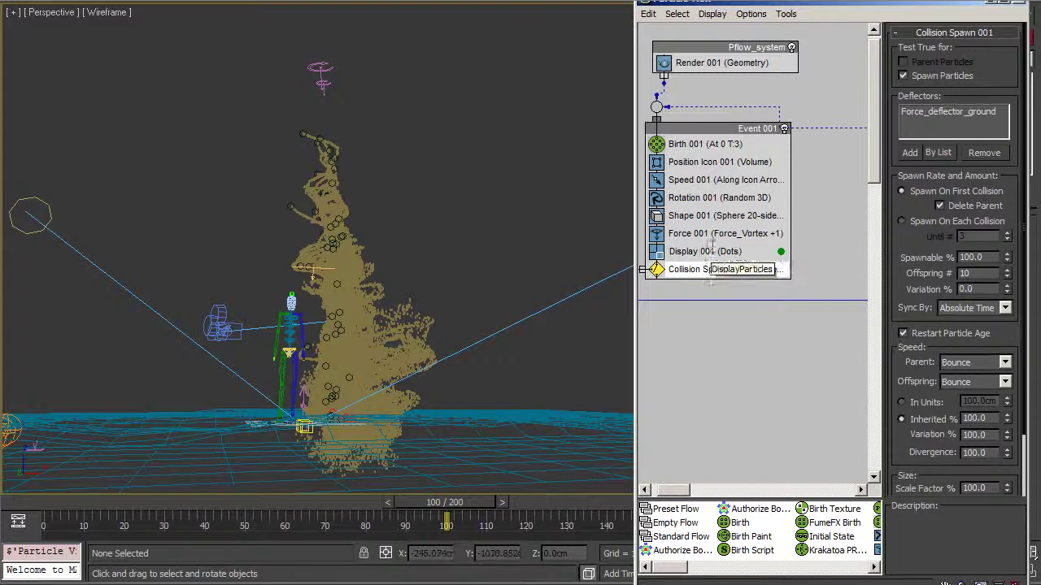
# Follow the flow to Event 002 and show the Collision Spawn 002 settings.
pyautogui.moveTo(863, 411); pyautogui.dragTo(780, 413, button='middle')
pyautogui.moveTo(823, 359); pyautogui.dragTo(658, 281, button='middle')
pyautogui.click(775, 352)
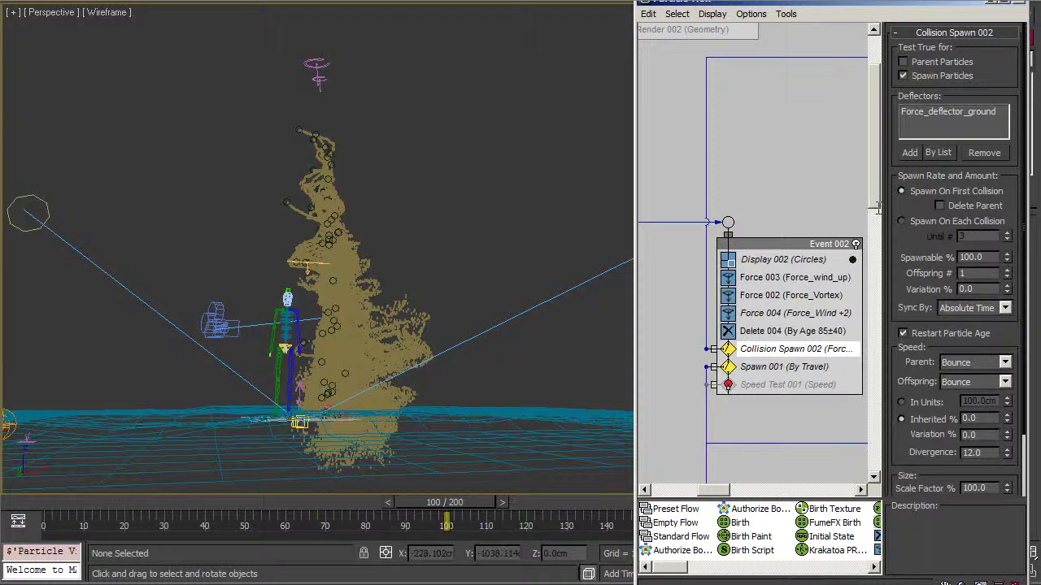
# Trace the event connections from Event 002 down to Event 006 and back again.
pyautogui.moveTo(805, 189); pyautogui.dragTo(696, 225, button='middle')
pyautogui.moveTo(737, 314); pyautogui.dragTo(597, 284, button='middle')
pyautogui.moveTo(747, 324); pyautogui.dragTo(723, 206, button='middle')
pyautogui.moveTo(729, 342); pyautogui.dragTo(741, 382, button='middle')
pyautogui.moveTo(706, 430); pyautogui.dragTo(743, 204, button='middle')
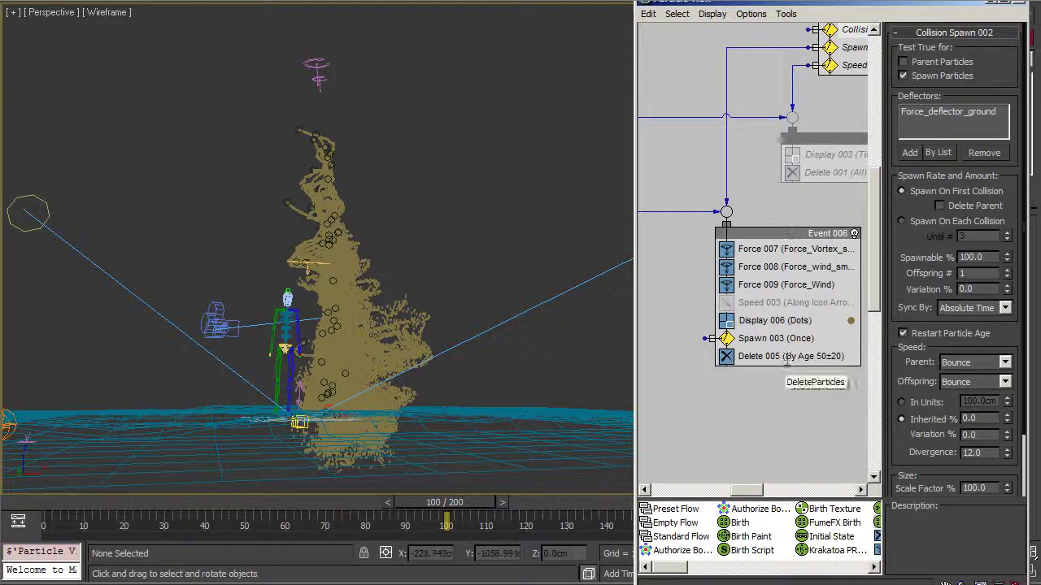
pyautogui.moveTo(731, 162); pyautogui.dragTo(776, 199, button='middle')
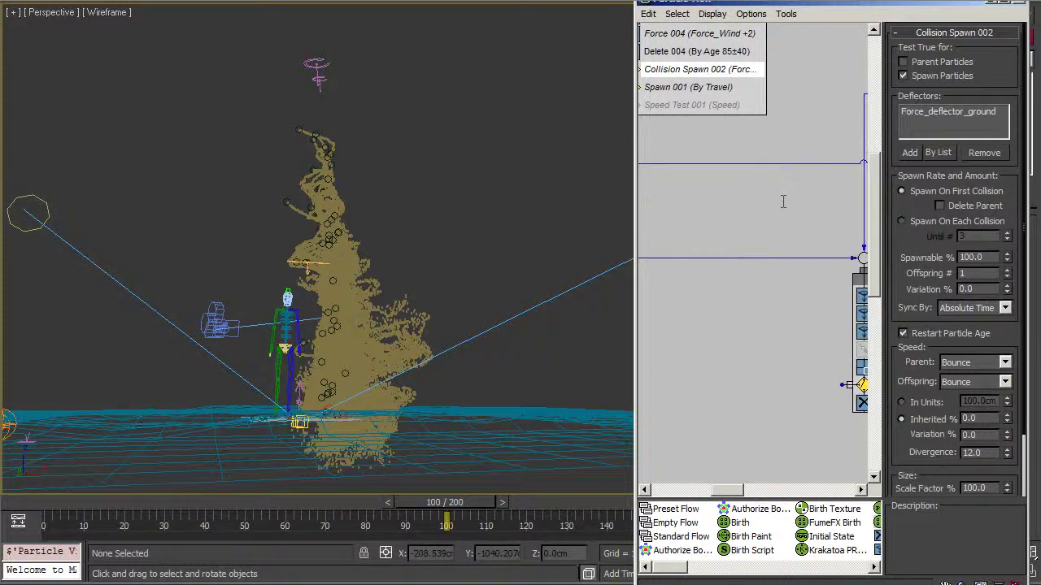
# Scrub the timeline from the start to frame 86 and inspect the tornado particles from another side.
pyautogui.moveTo(41, 502); pyautogui.dragTo(366, 502)
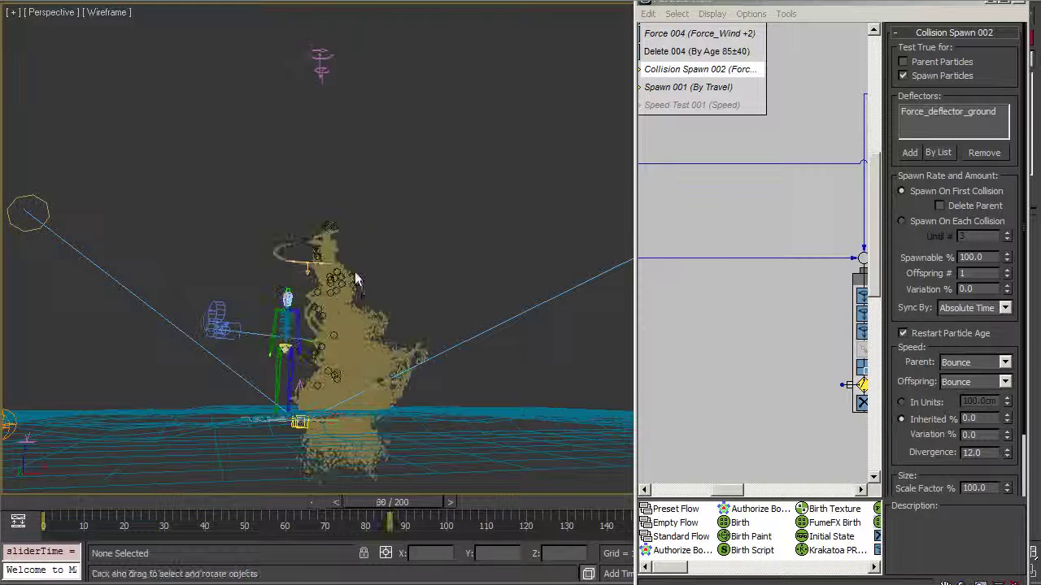
pyautogui.keyDown('alt'); pyautogui.moveTo(457, 309); pyautogui.dragTo(572, 351, button='middle'); pyautogui.keyUp('alt')
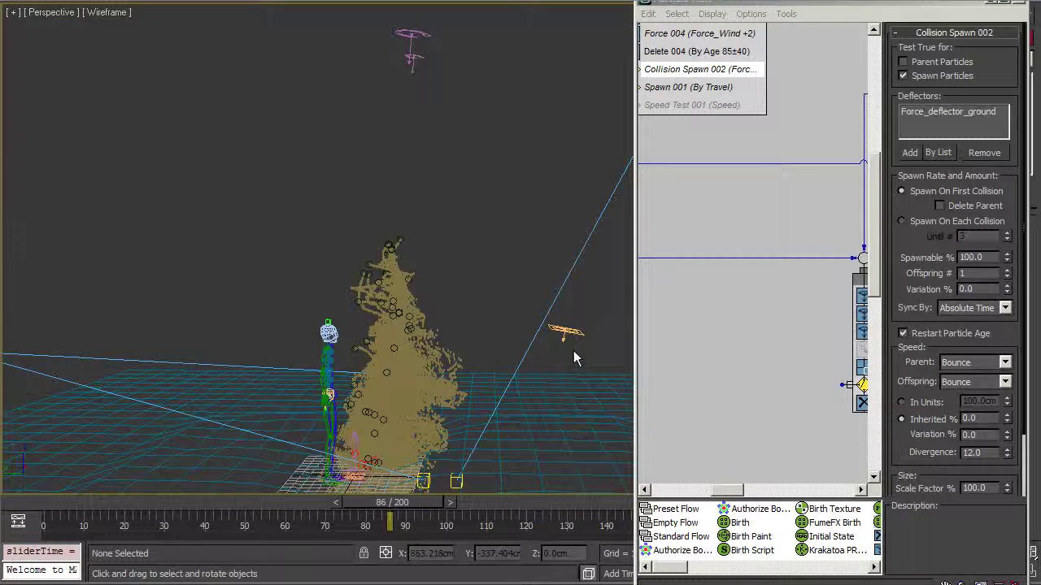
pyautogui.moveTo(727, 89); pyautogui.dragTo(881, 117, button='middle')
pyautogui.moveTo(763, 130)
pyautogui.mouseDown(button='middle')
pyautogui.moveTo(827, 257)
pyautogui.moveTo(792, 261)
pyautogui.moveTo(808, 317)
pyautogui.moveTo(788, 356)
pyautogui.mouseUp(button='middle')
pyautogui.moveTo(569, 359); pyautogui.dragTo(539, 211, button='middle')
pyautogui.moveTo(351, 220); pyautogui.dragTo(344, 304, button='middle')
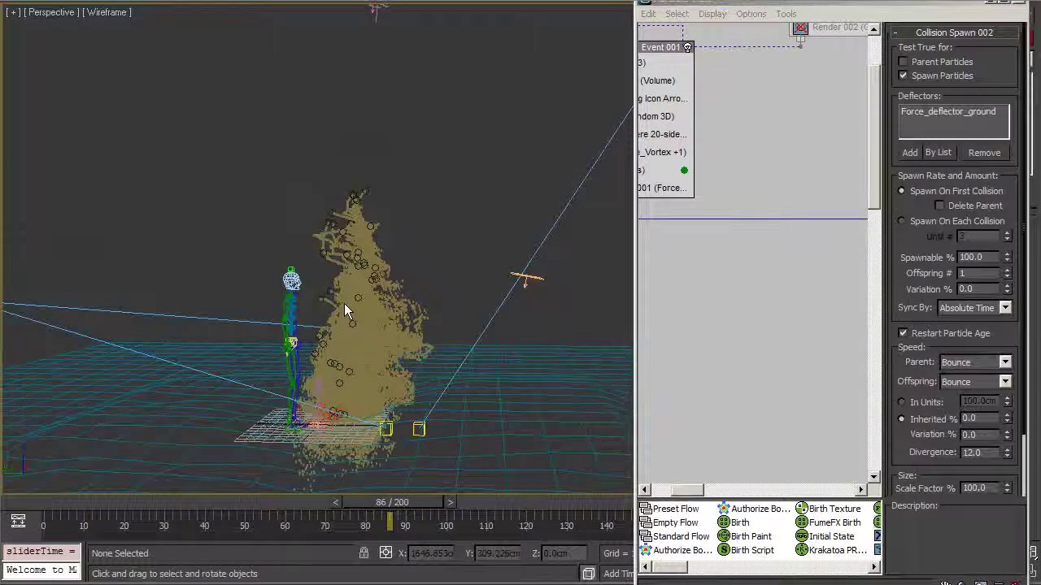
pyautogui.moveTo(404, 189); pyautogui.dragTo(404, 220, button='middle')
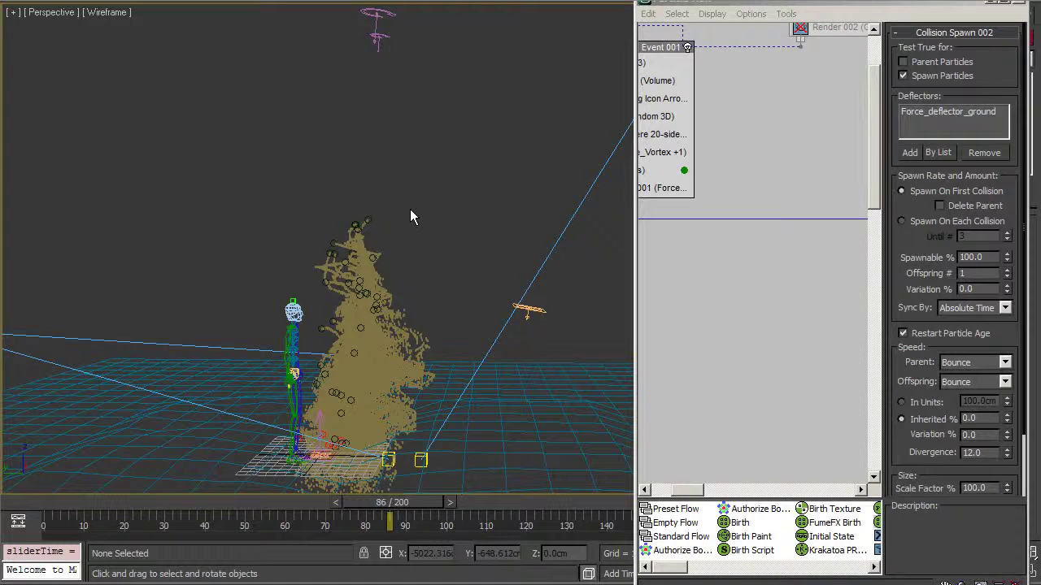
# Trace the particle flow from Event 002 across to Event 008 and Event 009.
pyautogui.moveTo(835, 198); pyautogui.dragTo(717, 226, button='middle')
pyautogui.moveTo(862, 230); pyautogui.dragTo(723, 123, button='middle')
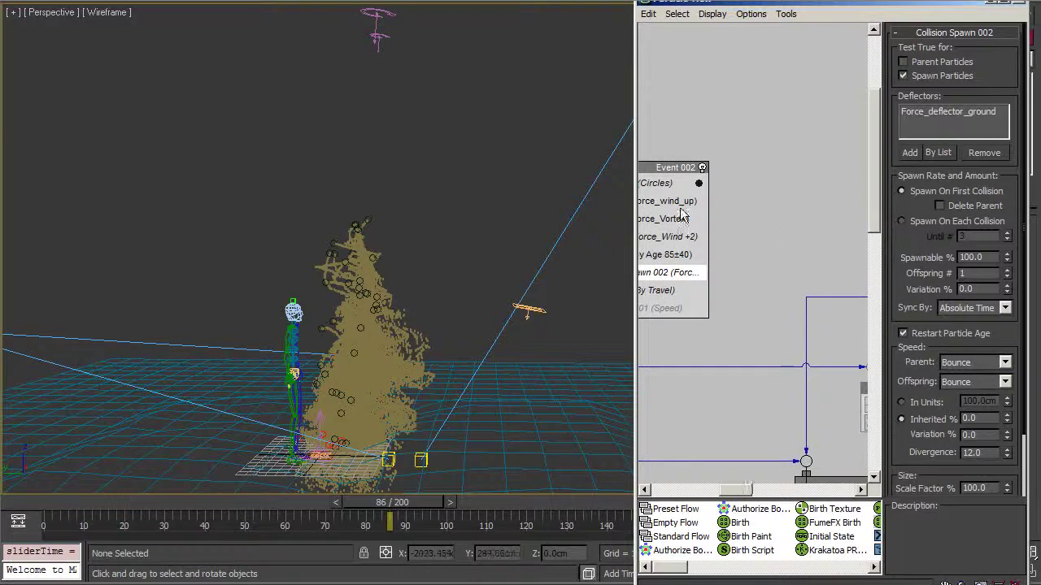
pyautogui.moveTo(707, 213); pyautogui.dragTo(681, 231, button='middle')
pyautogui.moveTo(777, 248); pyautogui.dragTo(455, 274, button='middle')
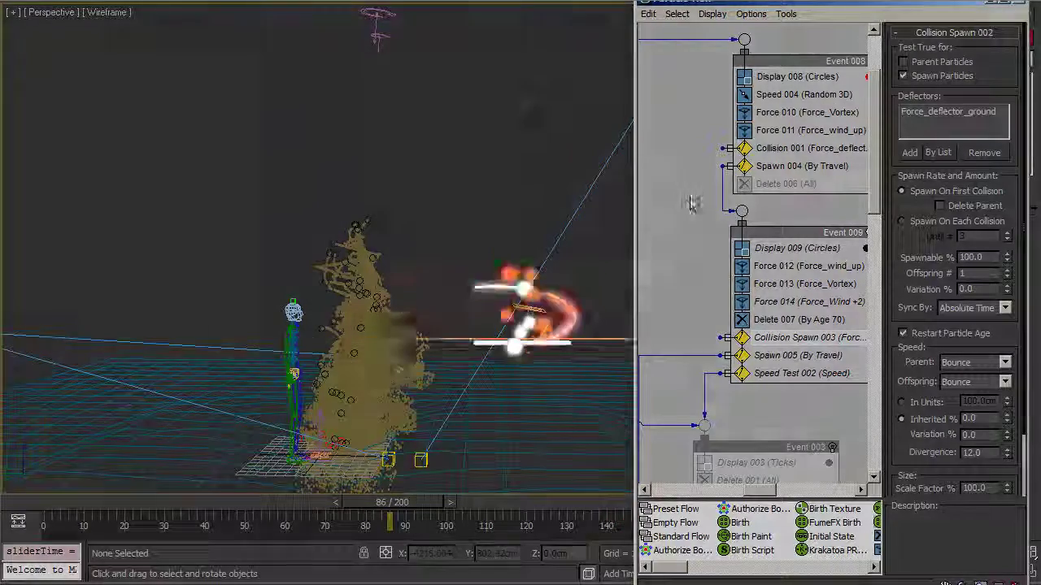